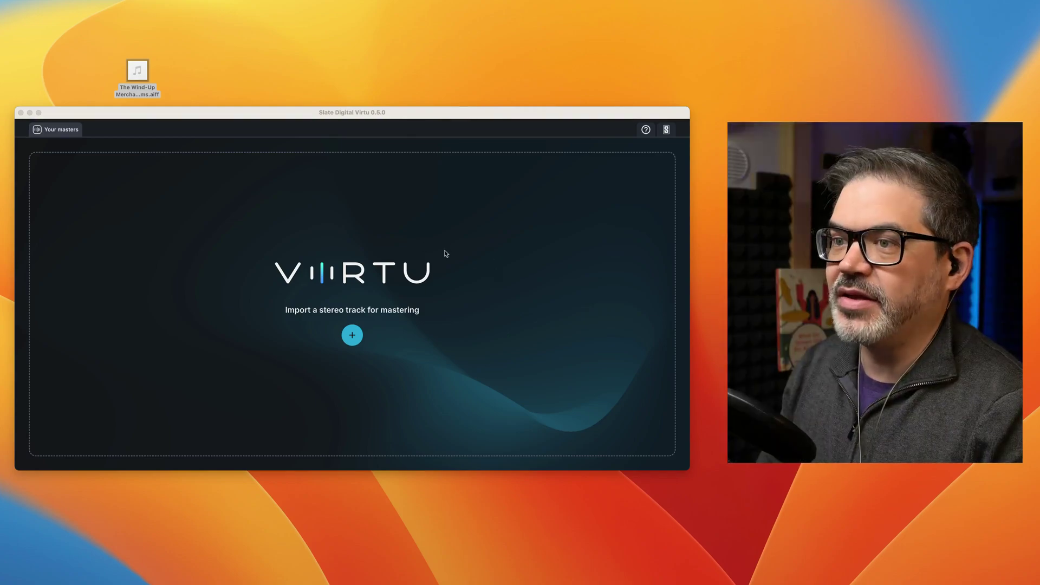
- Import 'The Wind-Up Merchants- Hotel Rooms.aiff' into Virtu as a draft master (Universal, -14 LUFS)
{"action": "left_click", "coordinate": [202, 95]}
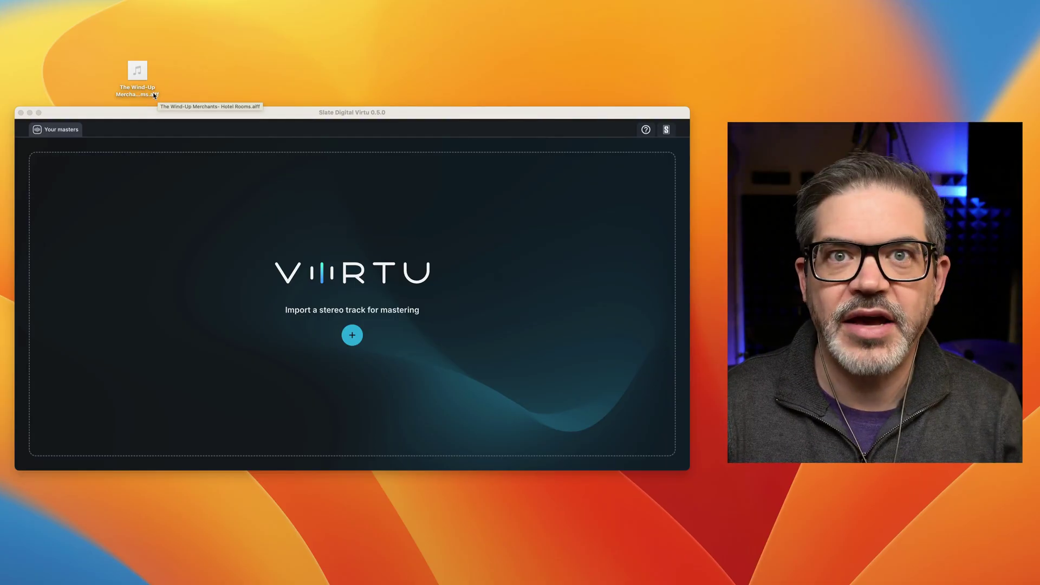
{"action": "left_click_drag", "start_coordinate": [154, 95], "coordinate": [352, 301]}
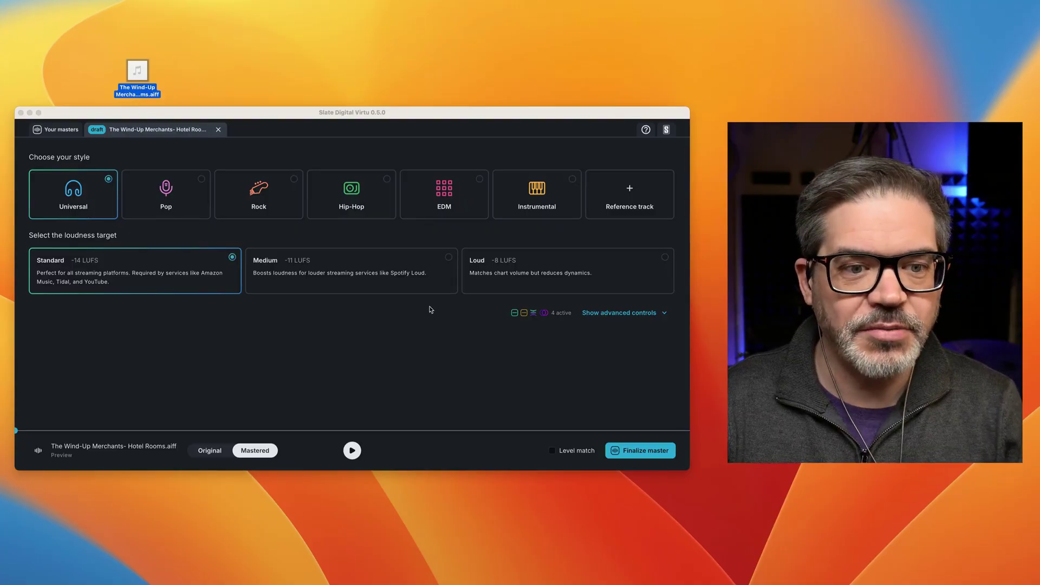
- Enable Level match and switch the preview to the unmastered Original
{"action": "left_click", "coordinate": [546, 453]}
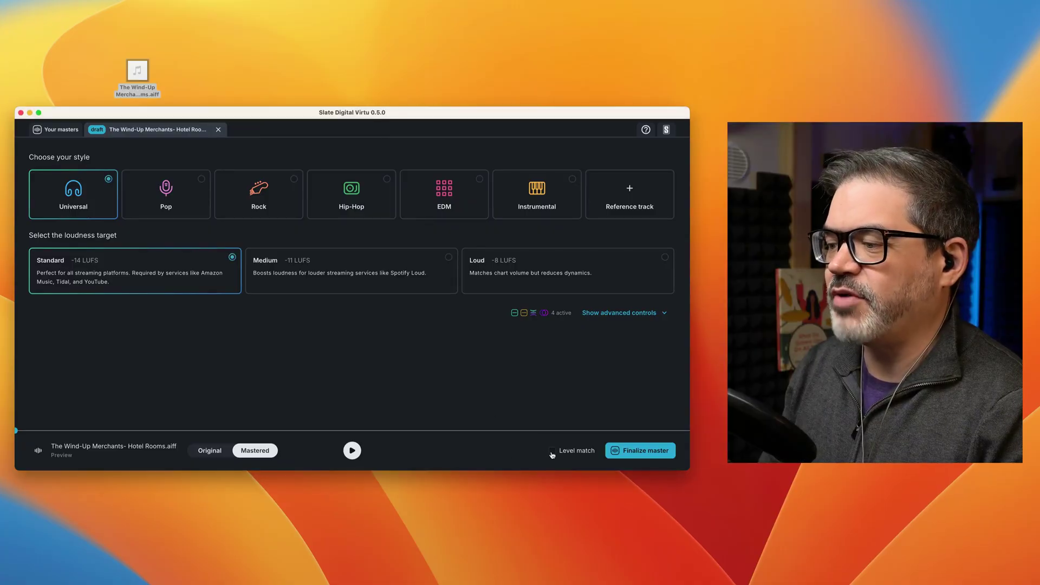
{"action": "left_click", "coordinate": [553, 452]}
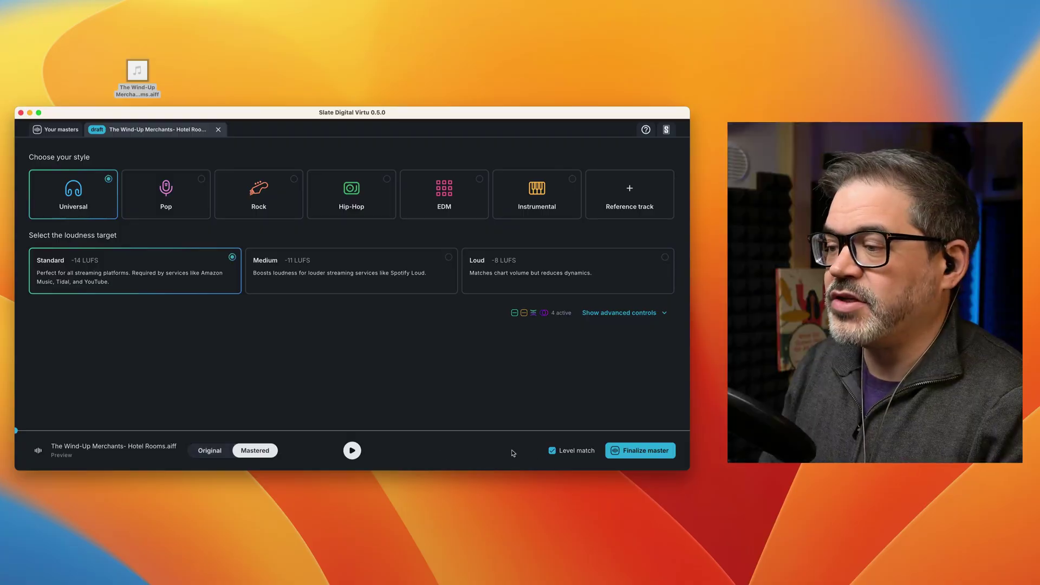
{"action": "left_click", "coordinate": [209, 451]}
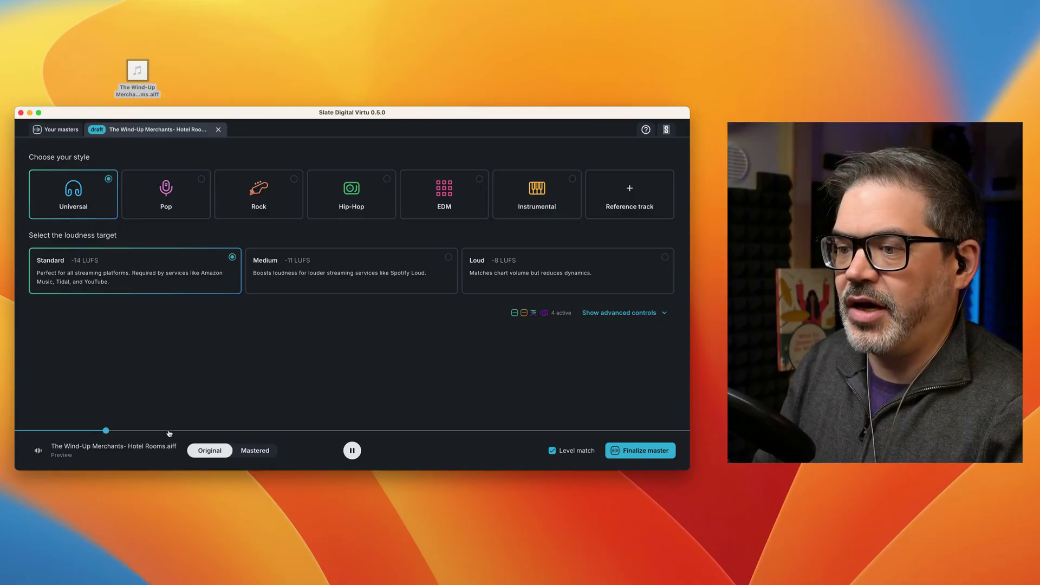
- Jump playback to several points across the song to audition the original
{"action": "left_click", "coordinate": [350, 432]}
{"action": "left_click", "coordinate": [500, 432]}
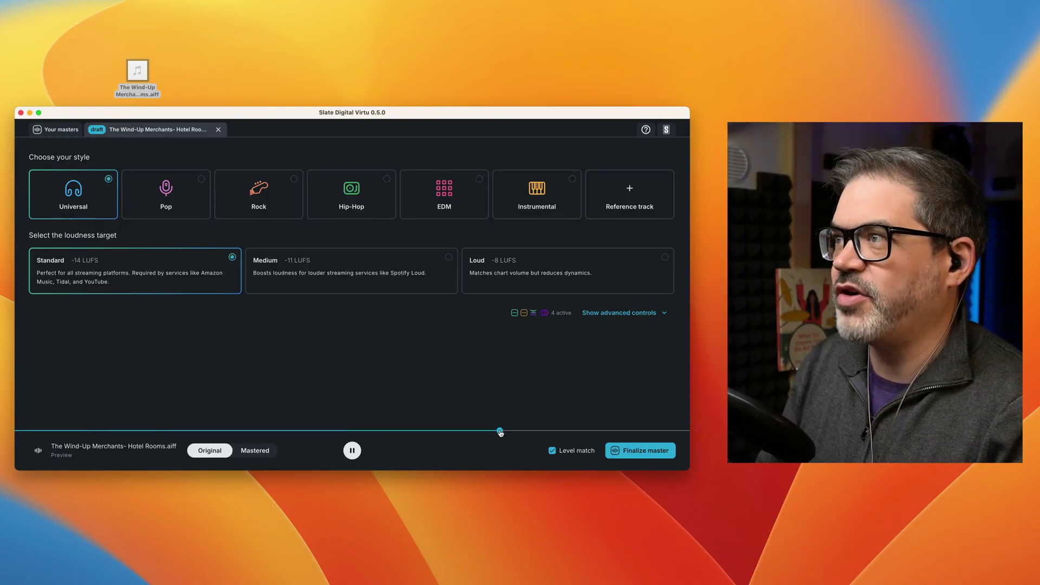
{"action": "left_click", "coordinate": [581, 432]}
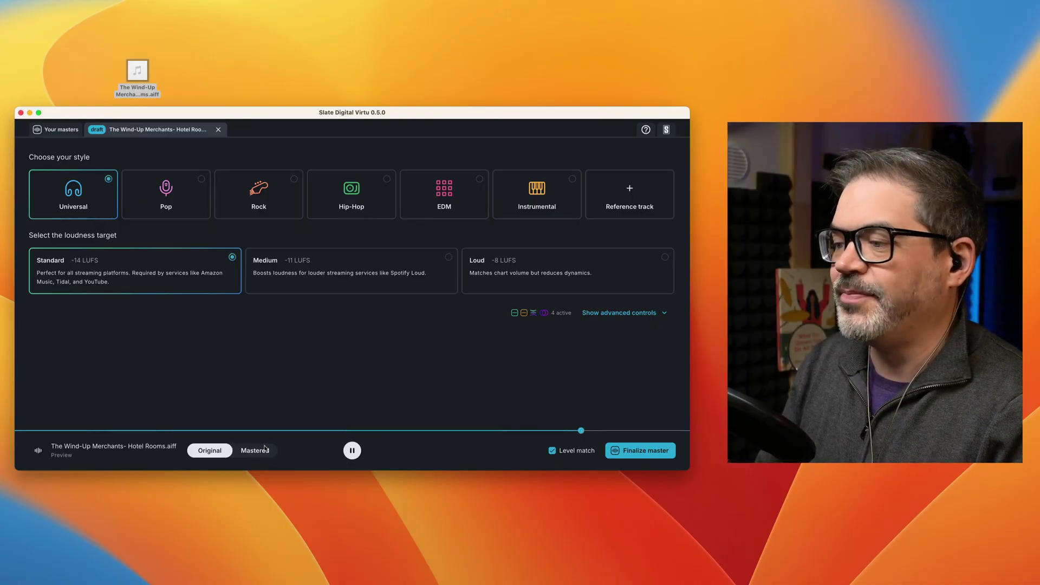
{"action": "left_click", "coordinate": [100, 432]}
{"action": "left_click", "coordinate": [168, 431]}
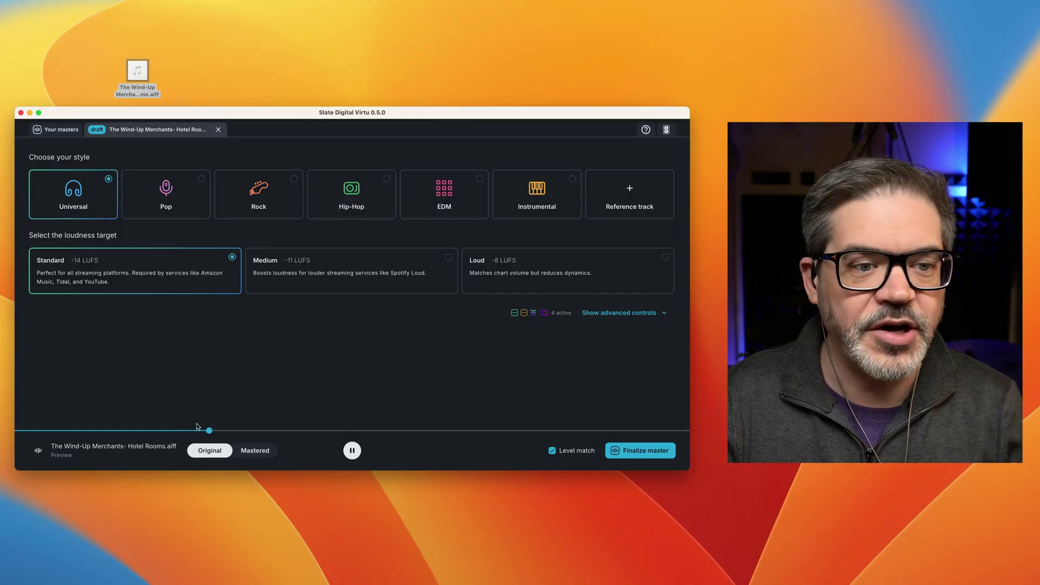
- Apply the Rock style and compare it with the Original, ending on Mastered
{"action": "left_click", "coordinate": [266, 215]}
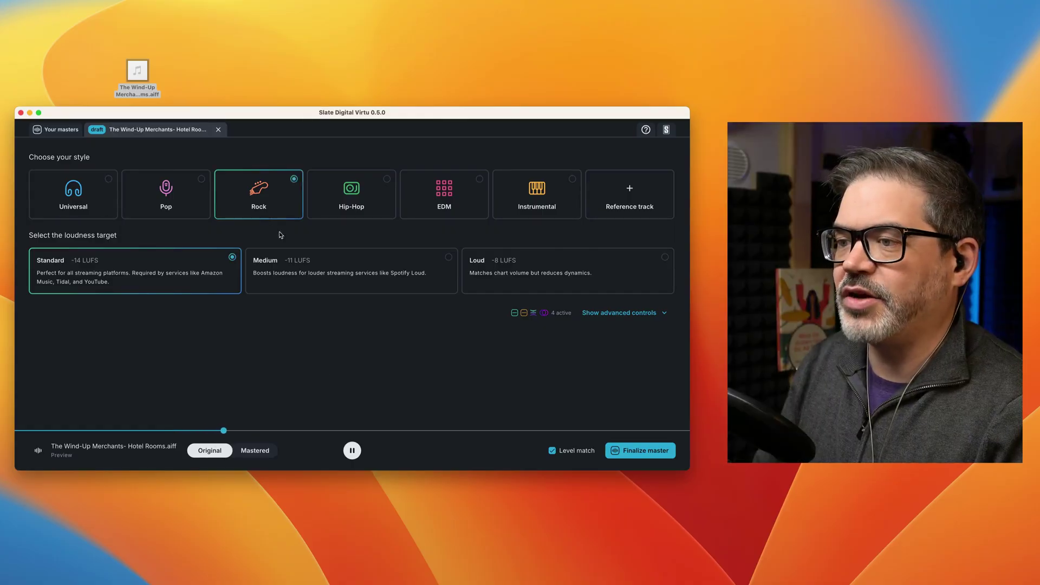
{"action": "left_click", "coordinate": [259, 456]}
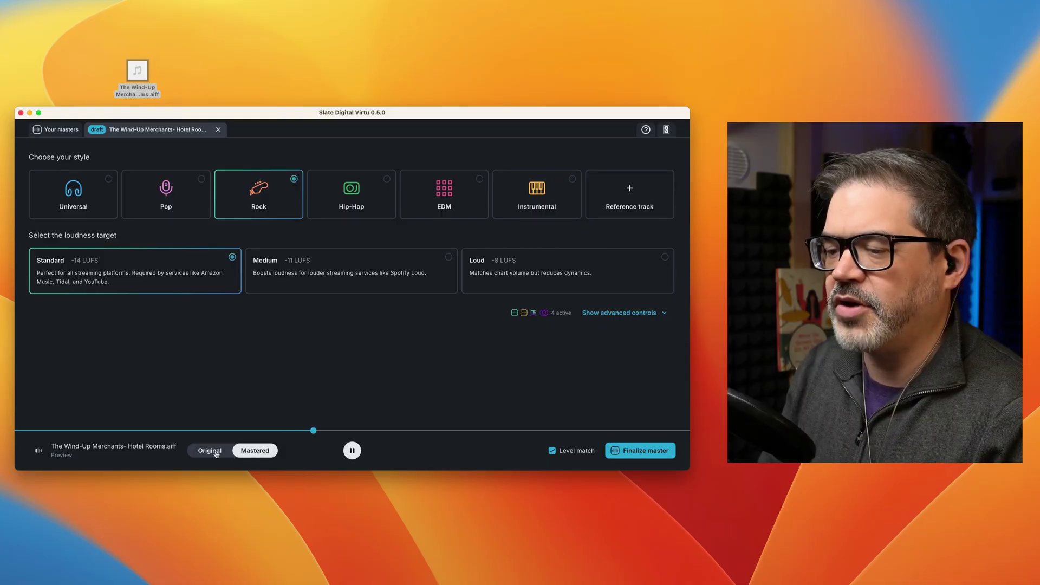
{"action": "left_click", "coordinate": [216, 454]}
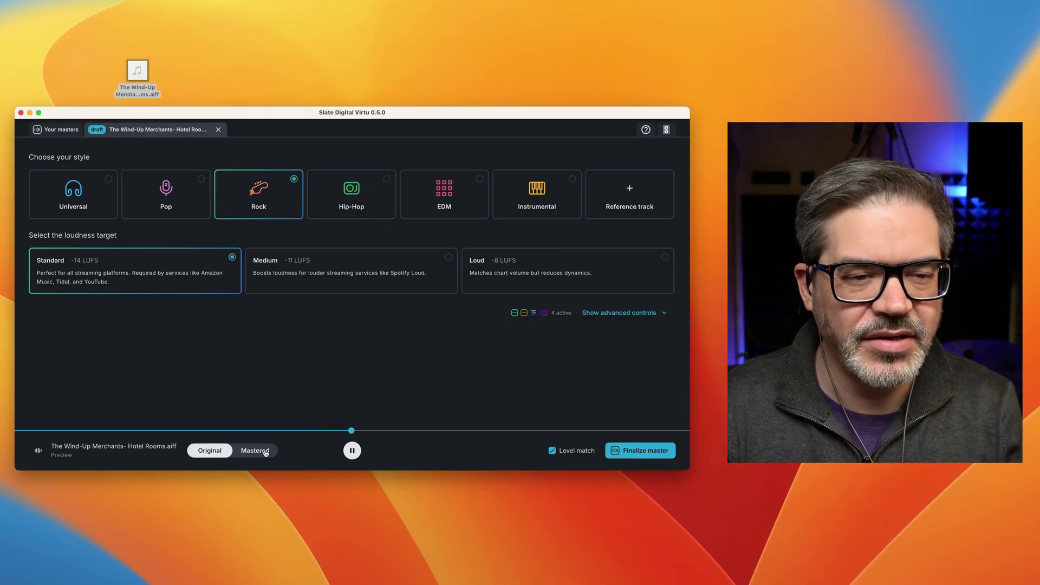
{"action": "left_click", "coordinate": [254, 451]}
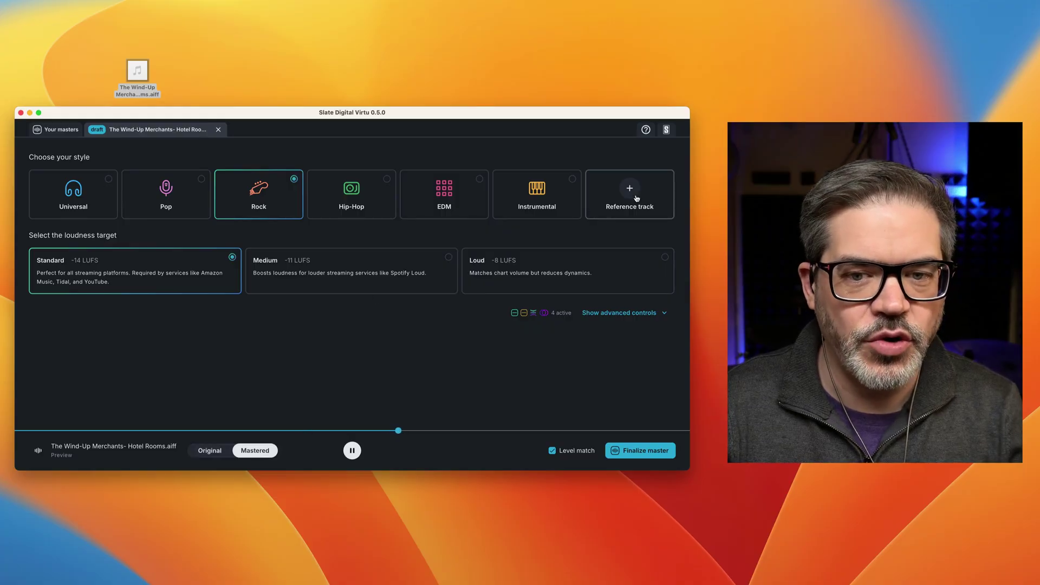
- Pause playback and load 11 Everlong.m4a as the reference track
{"action": "left_click", "coordinate": [355, 445]}
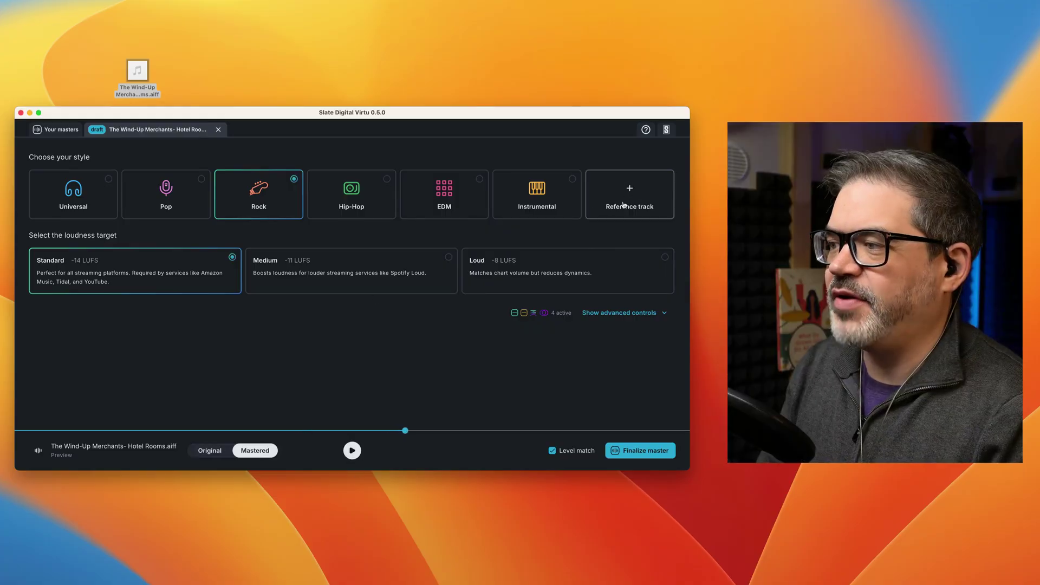
{"action": "left_click", "coordinate": [602, 209]}
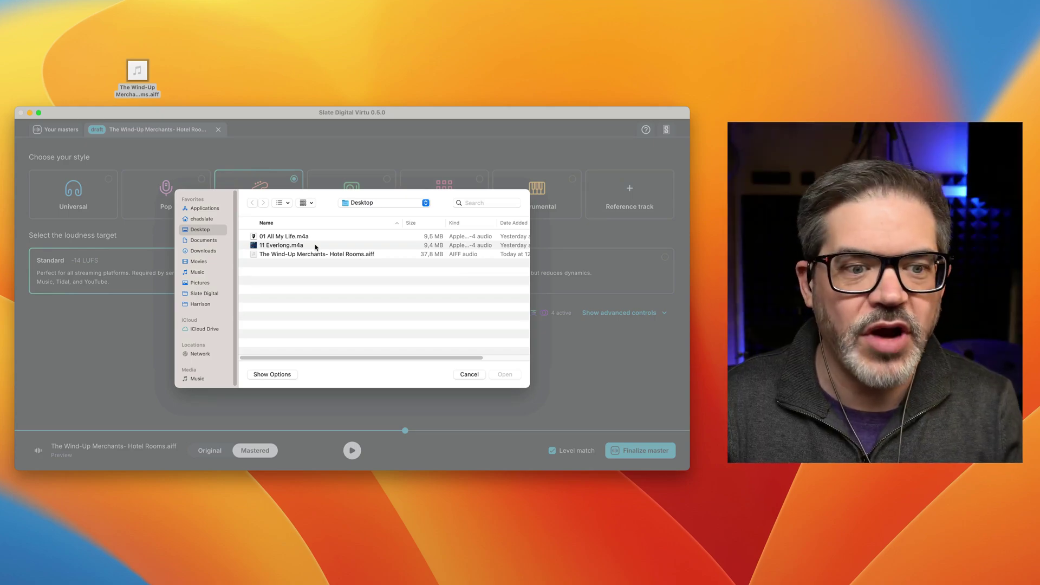
{"action": "left_click", "coordinate": [316, 247]}
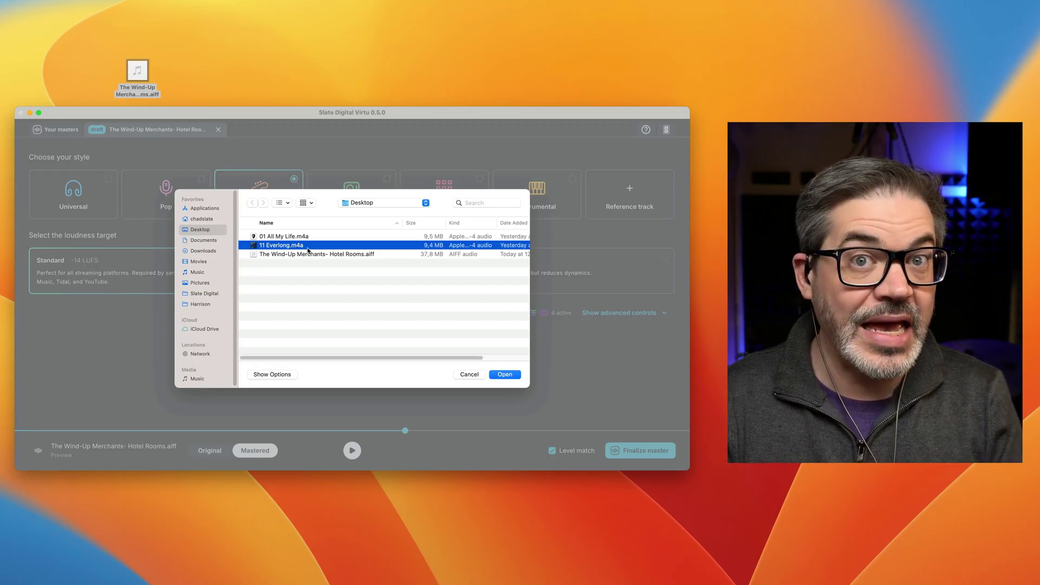
{"action": "left_click", "coordinate": [500, 375]}
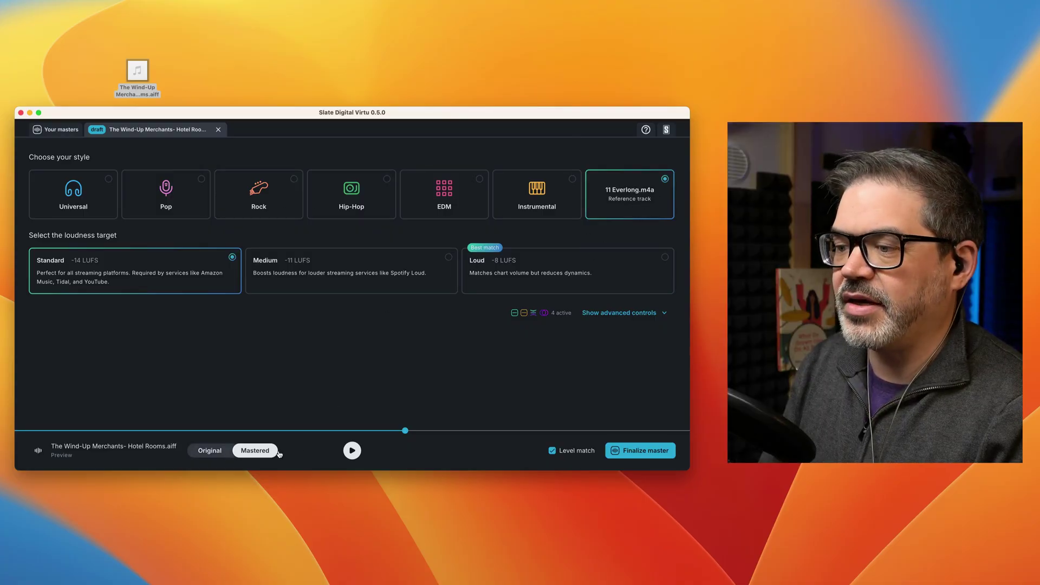
- Compare Rock against the Everlong reference match during playback, keep Everlong, then pause
{"action": "left_click", "coordinate": [356, 450]}
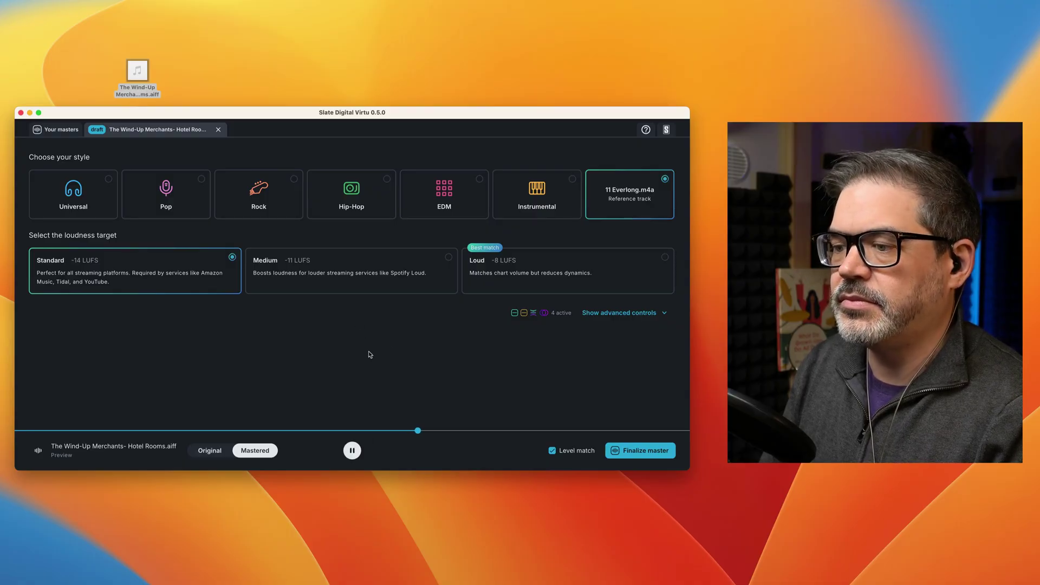
{"action": "left_click", "coordinate": [276, 213]}
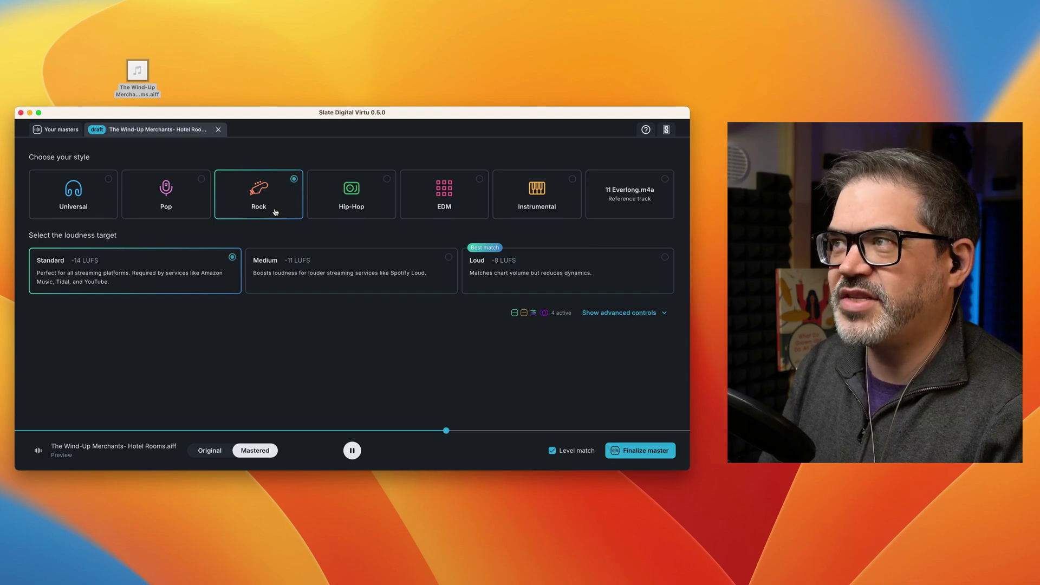
{"action": "left_click", "coordinate": [613, 211]}
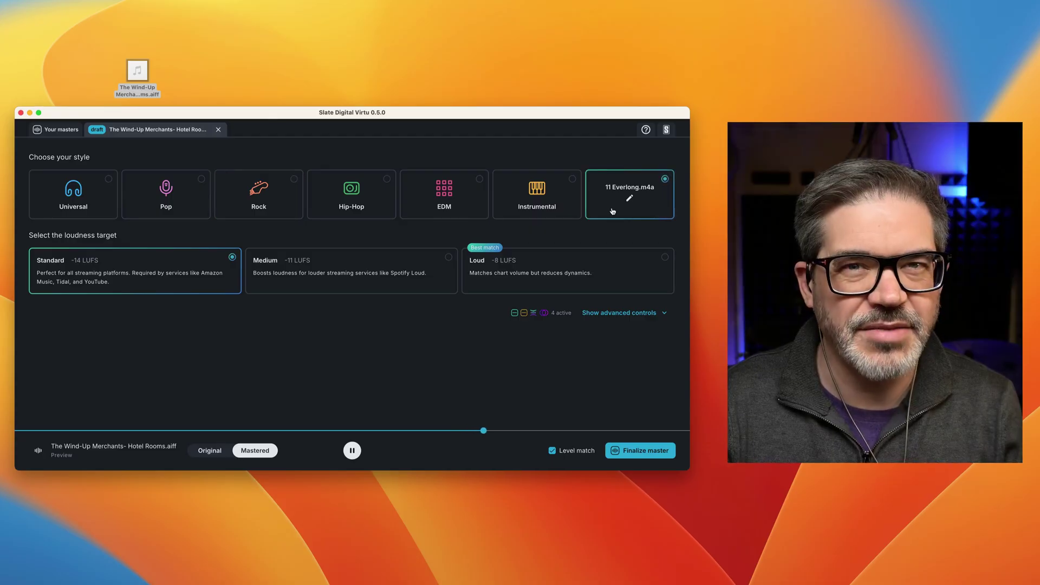
{"action": "left_click", "coordinate": [268, 203]}
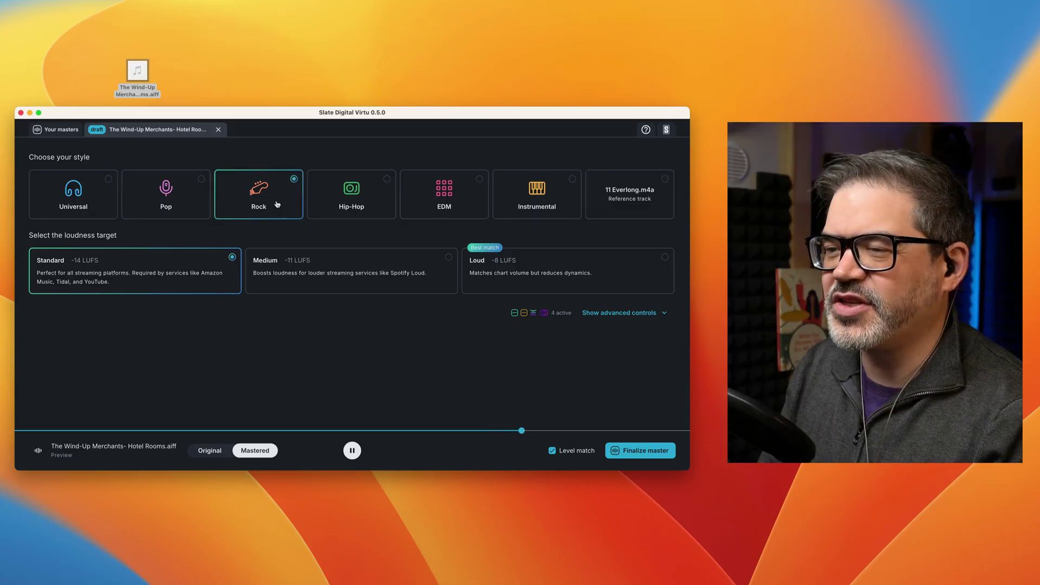
{"action": "mouse_move", "coordinate": [608, 211]}
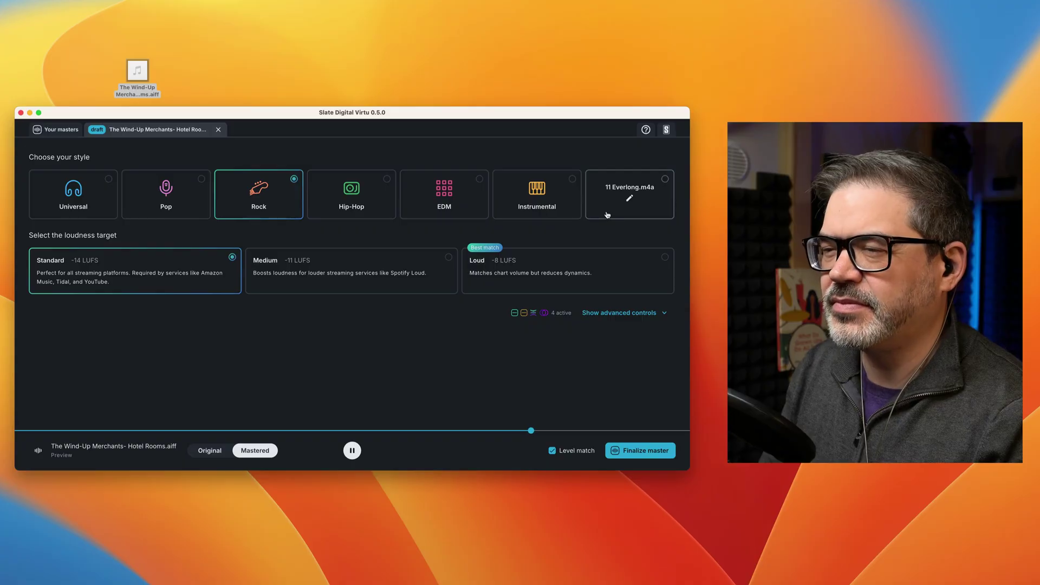
{"action": "left_click", "coordinate": [608, 215]}
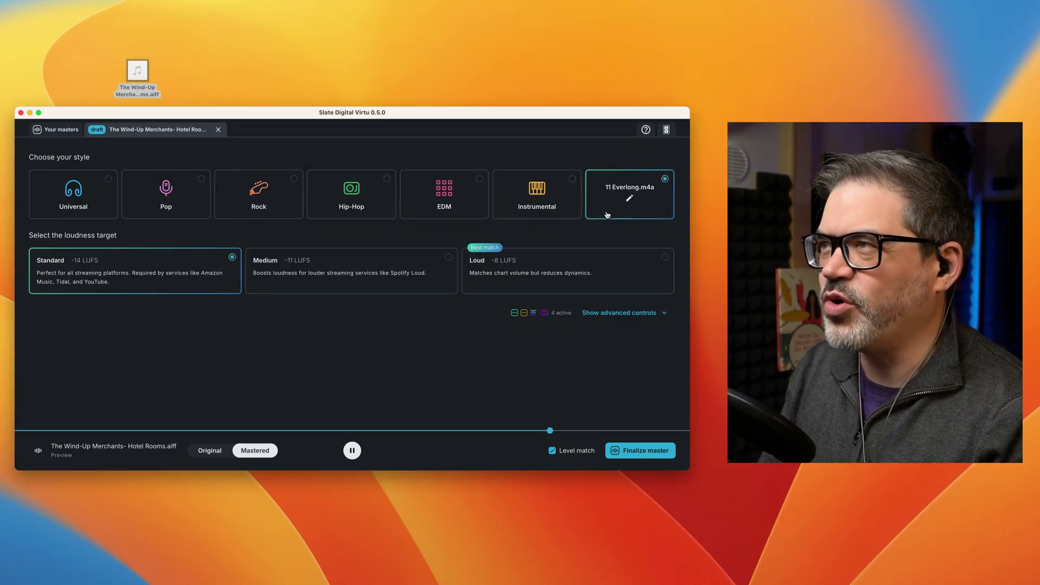
{"action": "left_click", "coordinate": [352, 450]}
{"action": "mouse_move", "coordinate": [615, 202]}
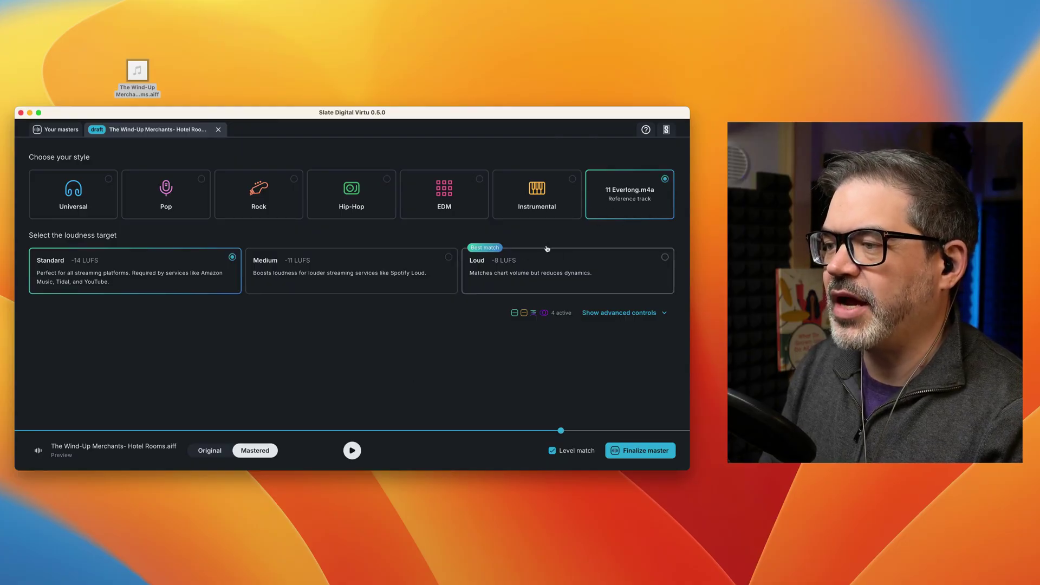
- Set loudness to Loud and compare Original versus Mastered from earlier in the song
{"action": "left_click", "coordinate": [497, 277]}
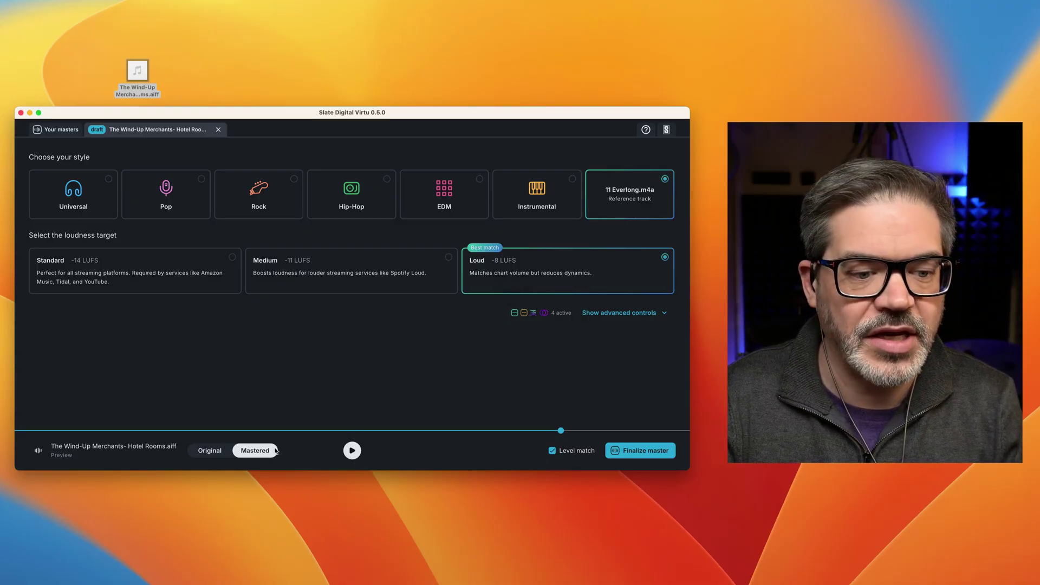
{"action": "left_click", "coordinate": [210, 431]}
{"action": "left_click", "coordinate": [210, 450]}
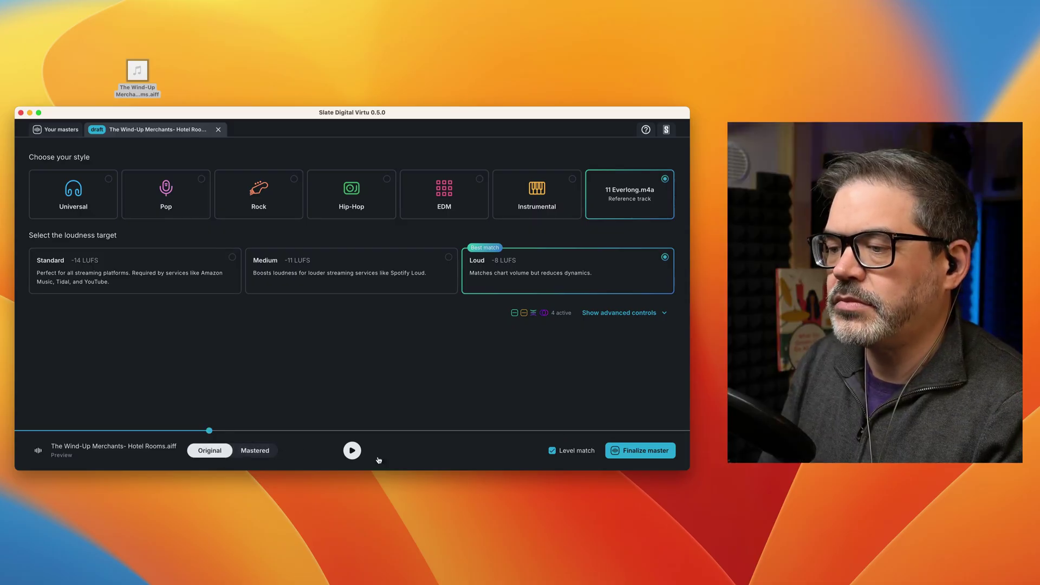
{"action": "left_click", "coordinate": [350, 452]}
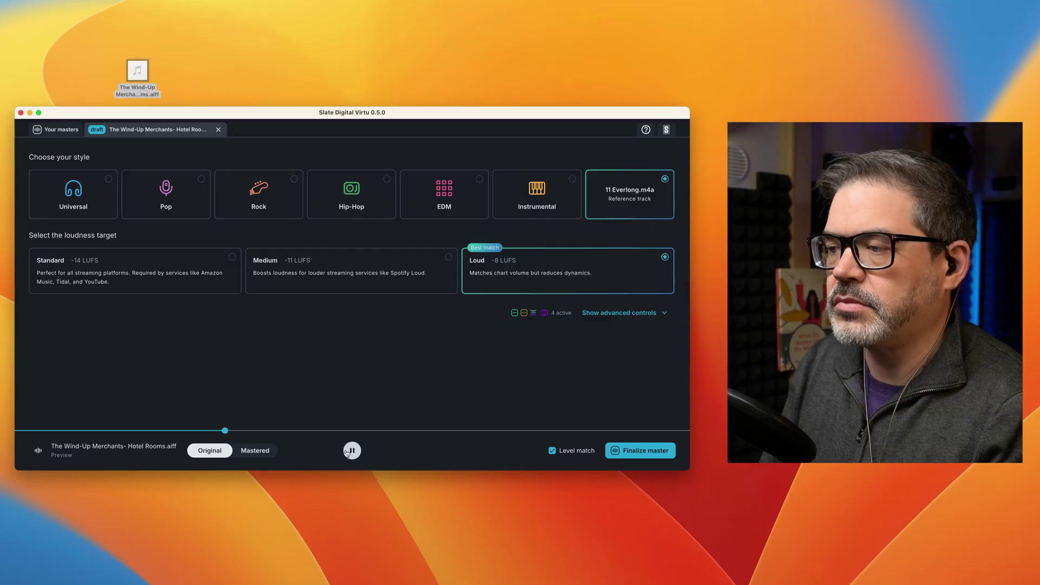
{"action": "left_click", "coordinate": [259, 451]}
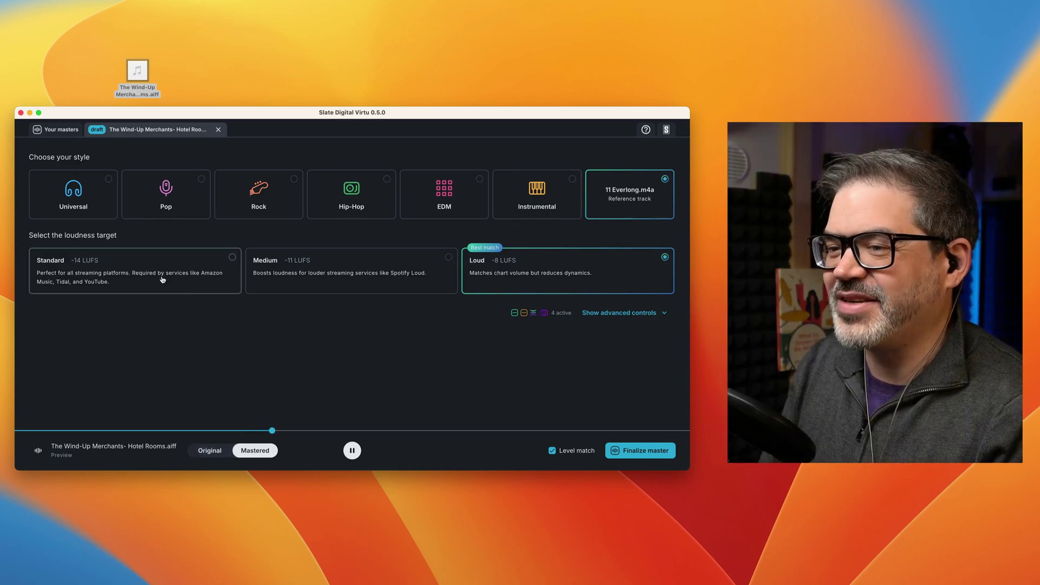
- Try Standard, return to Loud, stop playback and reveal the advanced controls
{"action": "left_click", "coordinate": [162, 279]}
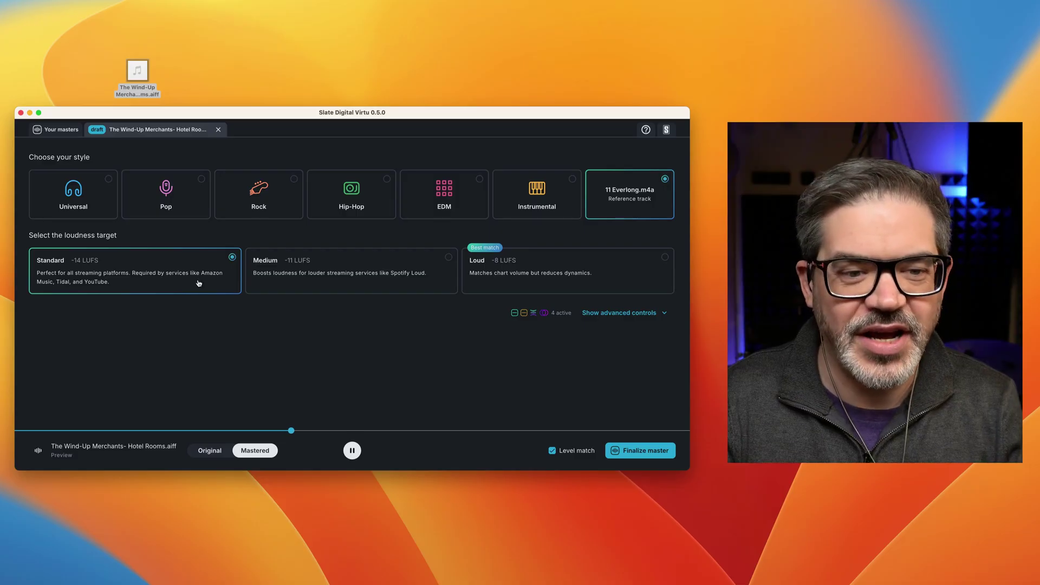
{"action": "left_click", "coordinate": [507, 282]}
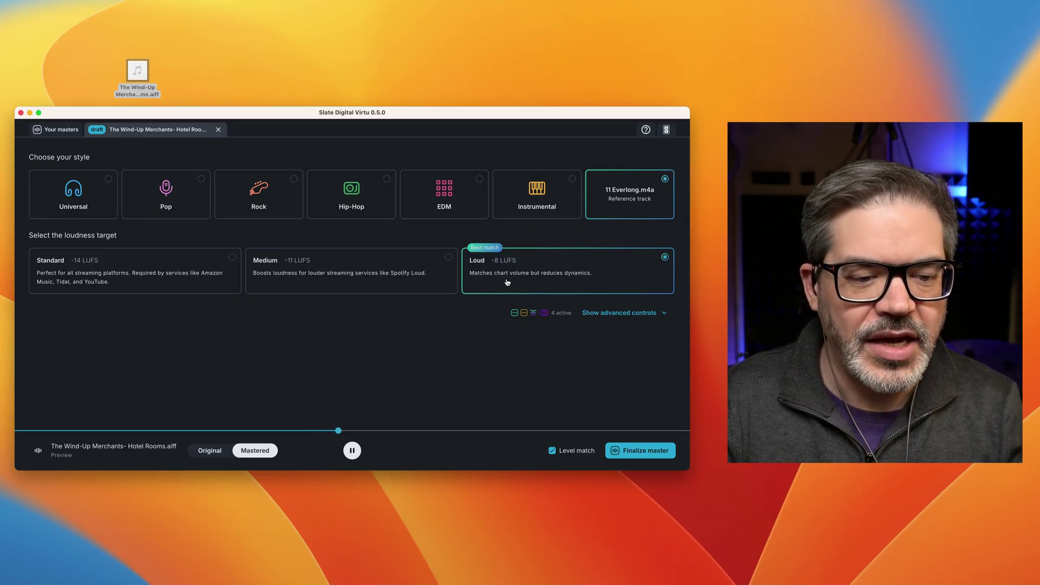
{"action": "left_click", "coordinate": [350, 452]}
{"action": "left_click", "coordinate": [617, 313]}
{"action": "scroll", "coordinate": [498, 341], "scroll_direction": "down", "scroll_amount": 5}
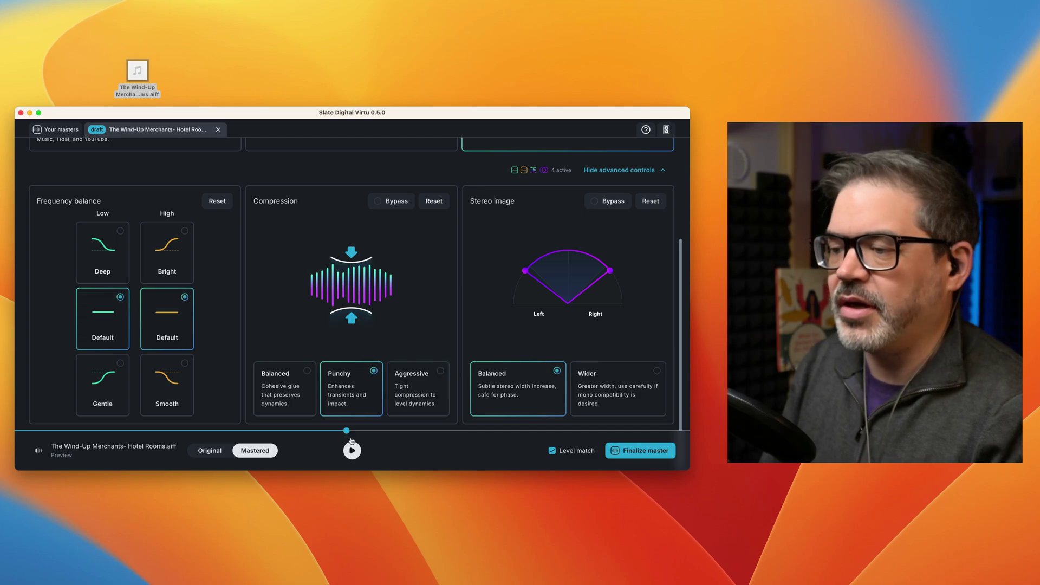
- Replay from an earlier point and compare Balanced, Punchy and Aggressive compression
{"action": "left_click", "coordinate": [352, 449]}
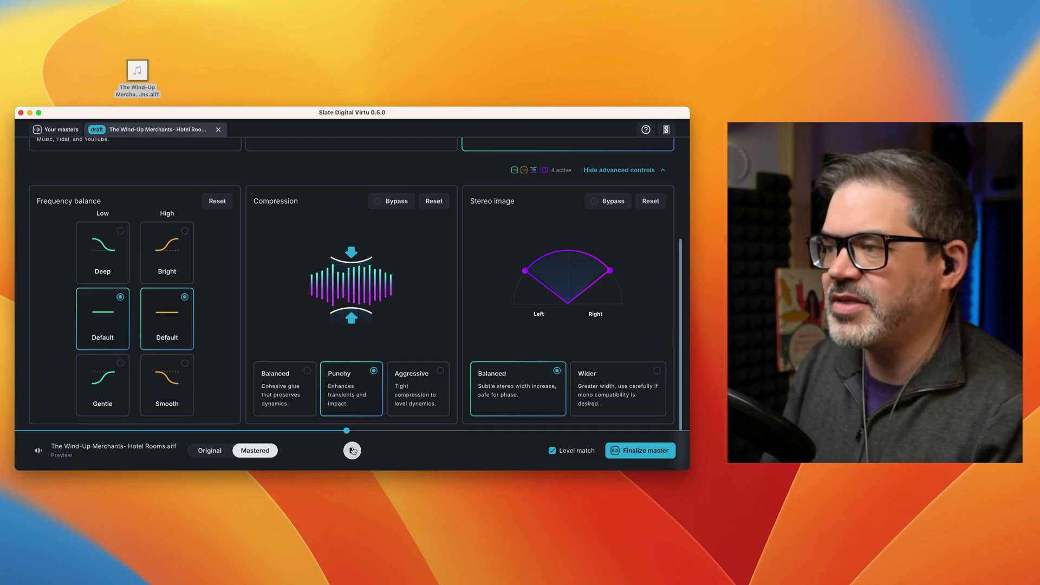
{"action": "left_click", "coordinate": [231, 430]}
{"action": "left_click", "coordinate": [353, 451]}
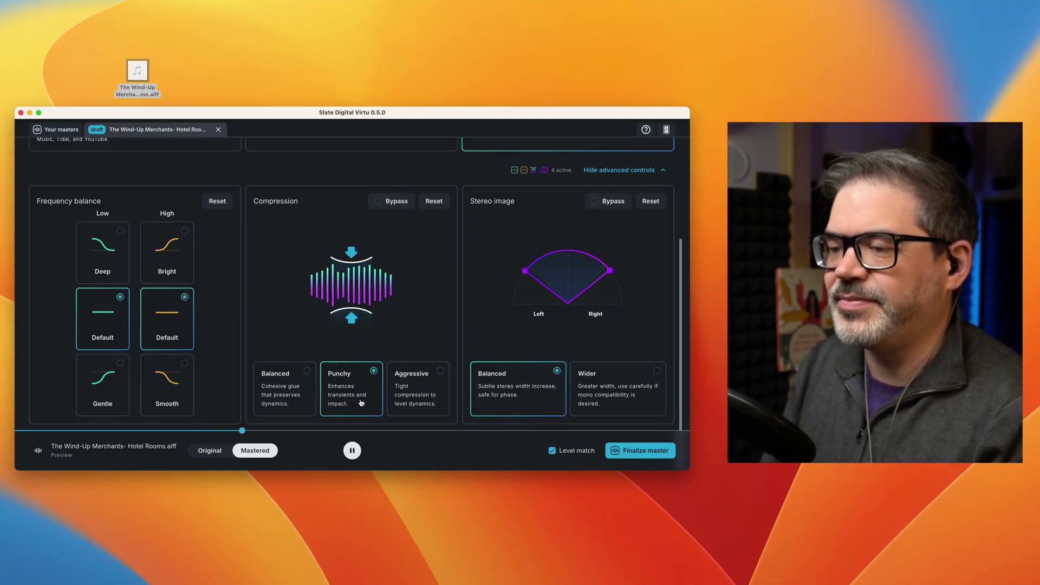
{"action": "left_click", "coordinate": [278, 404]}
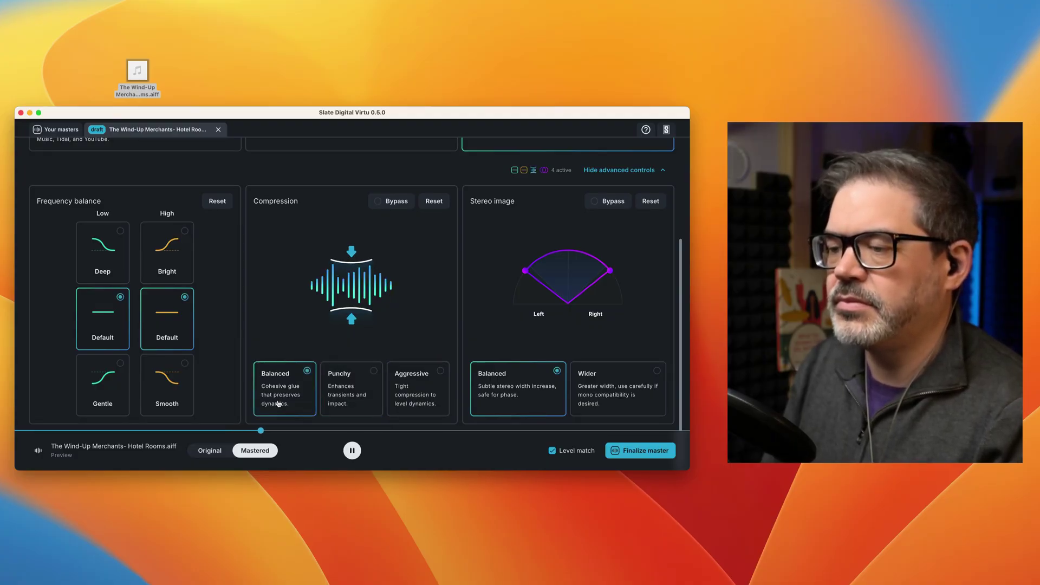
{"action": "left_click", "coordinate": [355, 404]}
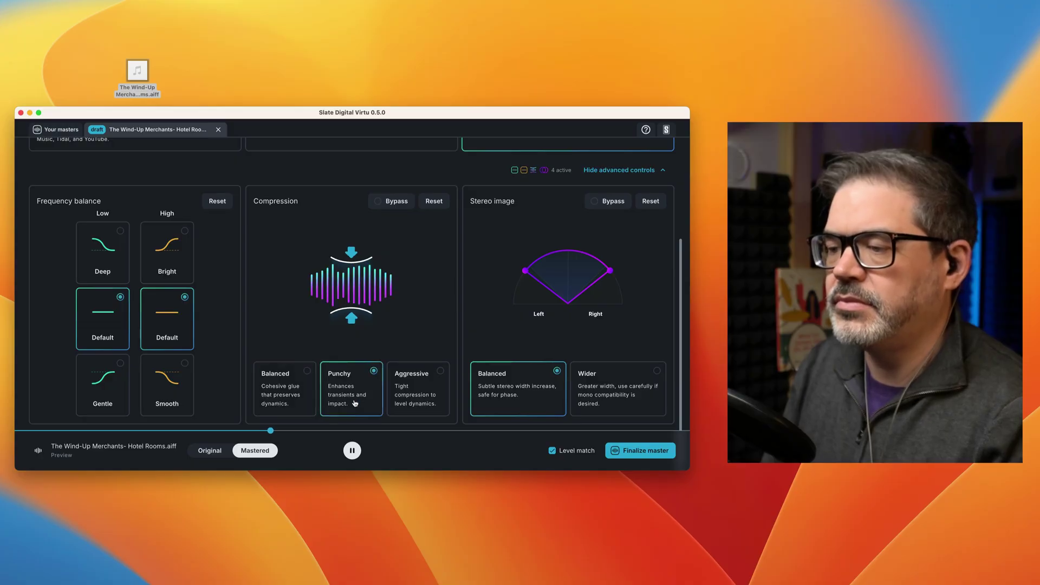
{"action": "left_click", "coordinate": [407, 400]}
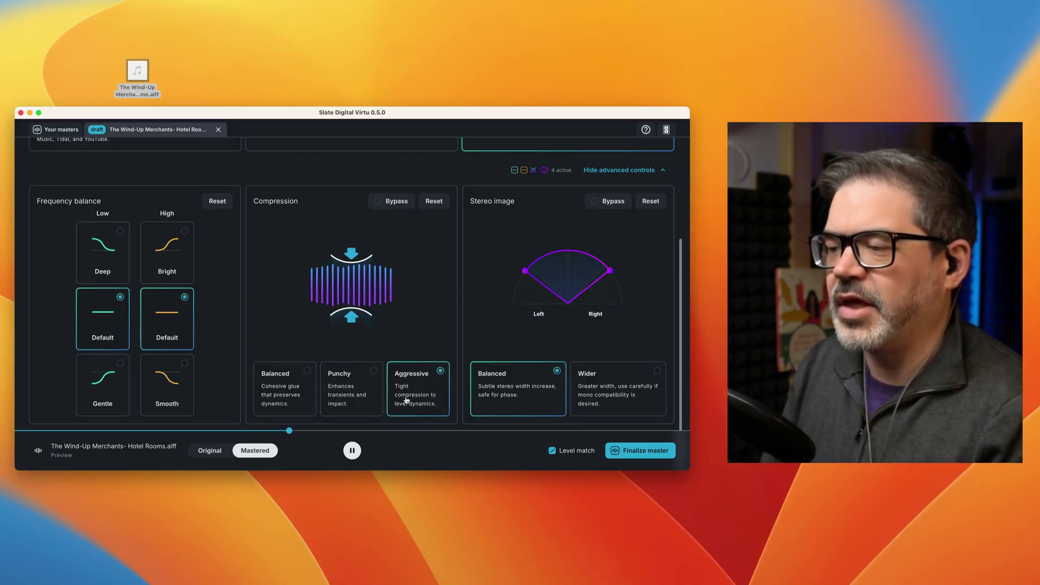
{"action": "left_click", "coordinate": [284, 400]}
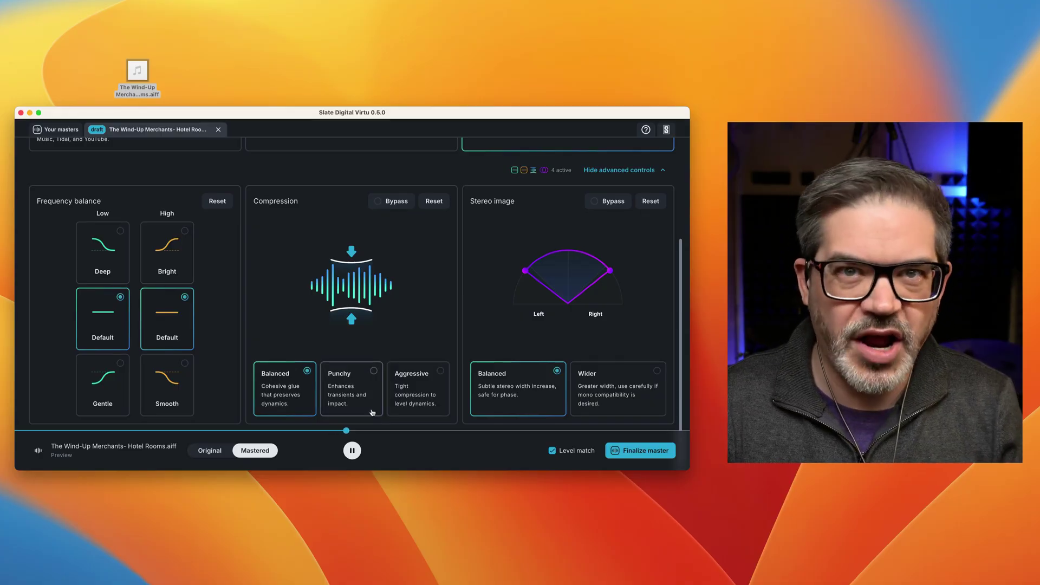
{"action": "left_click", "coordinate": [361, 411]}
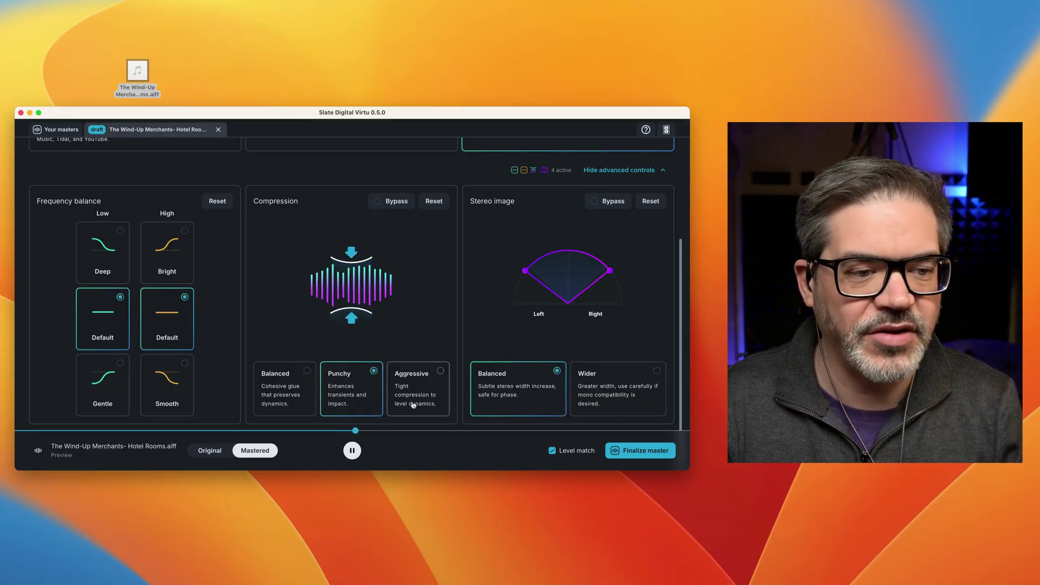
- Try Smooth and Bright high band, reset it to Default, and settle on Balanced compression
{"action": "left_click", "coordinate": [175, 386]}
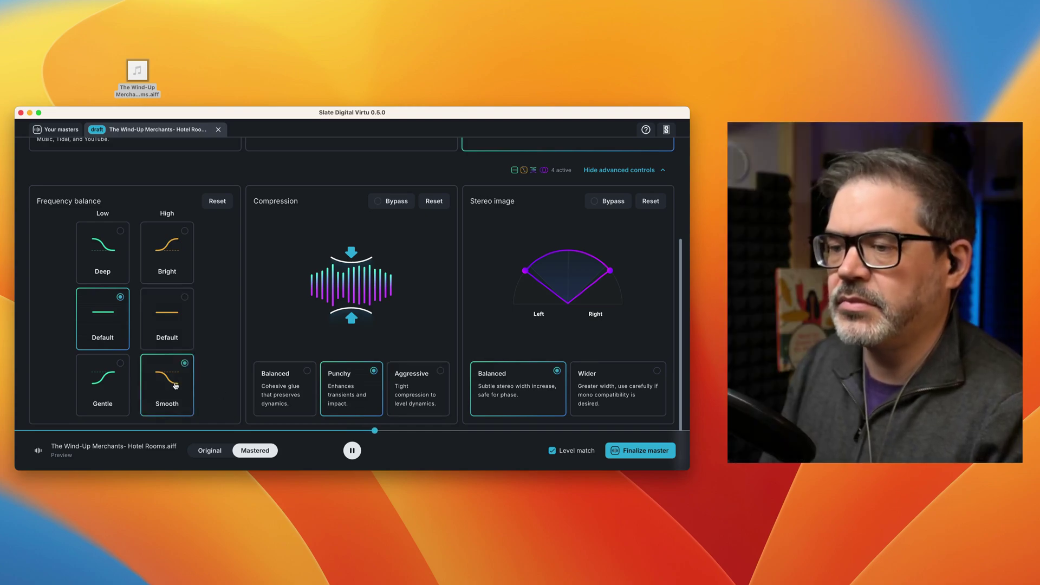
{"action": "left_click", "coordinate": [166, 260]}
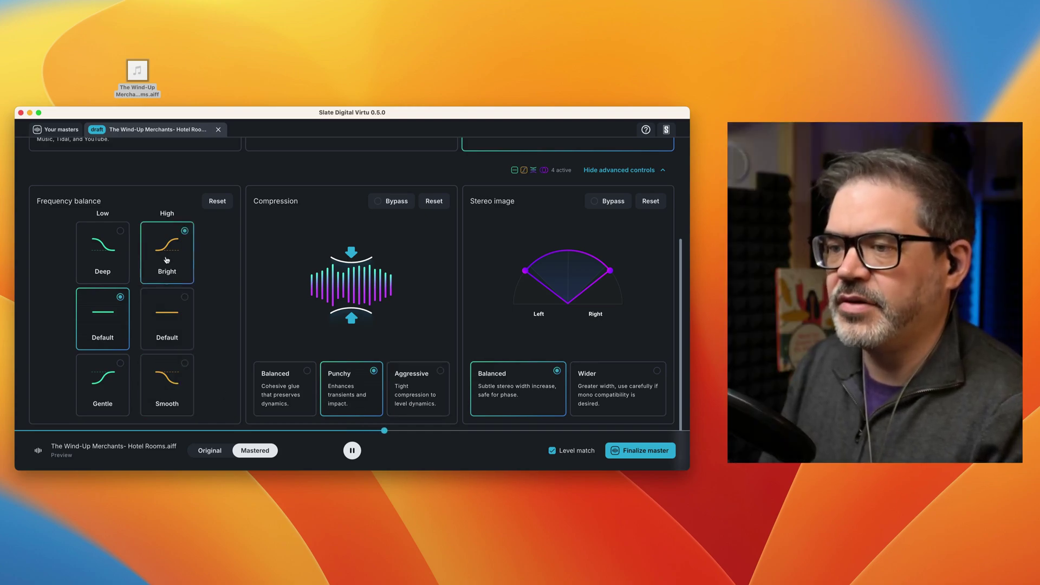
{"action": "left_click", "coordinate": [170, 328]}
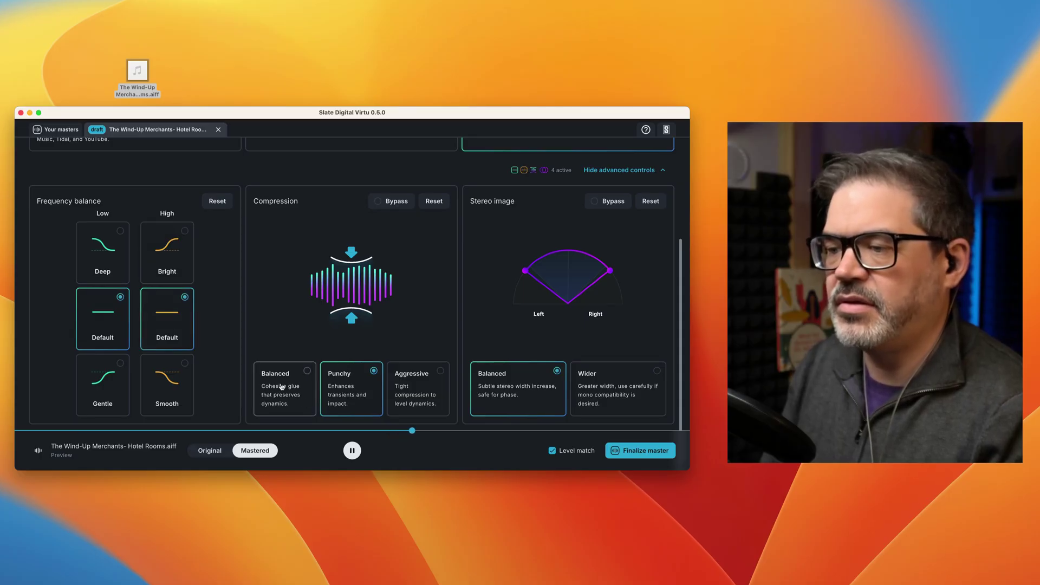
{"action": "left_click", "coordinate": [304, 394]}
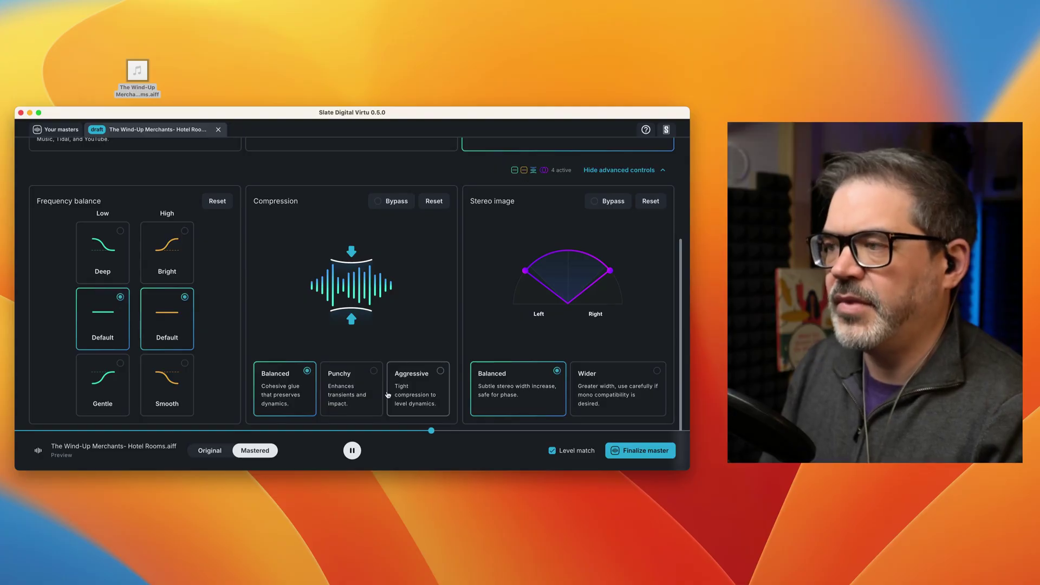
- Stop playback and finalize the Everlong reference-matched master
{"action": "scroll", "coordinate": [385, 385], "scroll_direction": "up", "scroll_amount": 5}
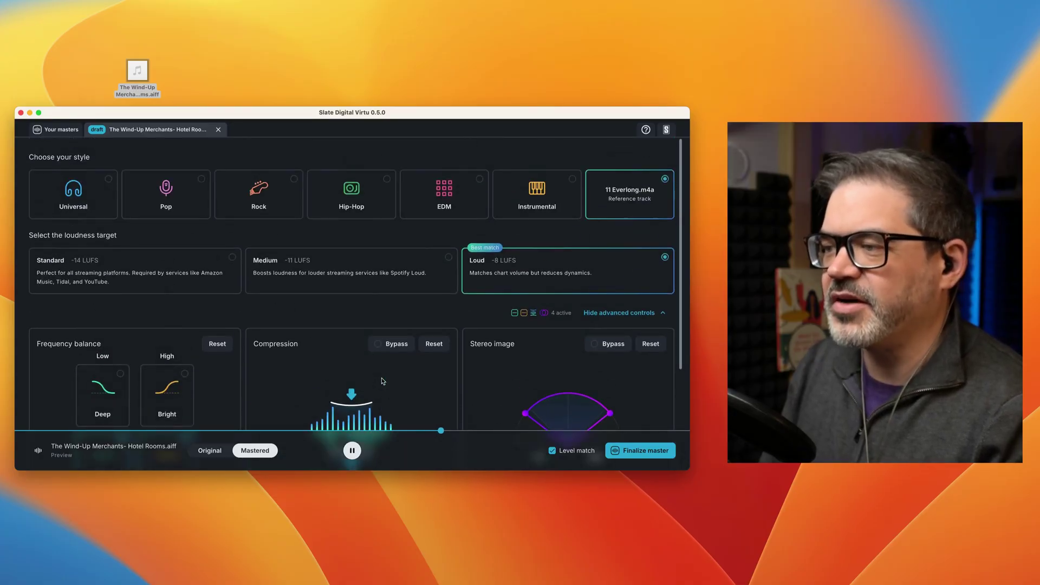
{"action": "scroll", "coordinate": [488, 260], "scroll_direction": "down", "scroll_amount": 2}
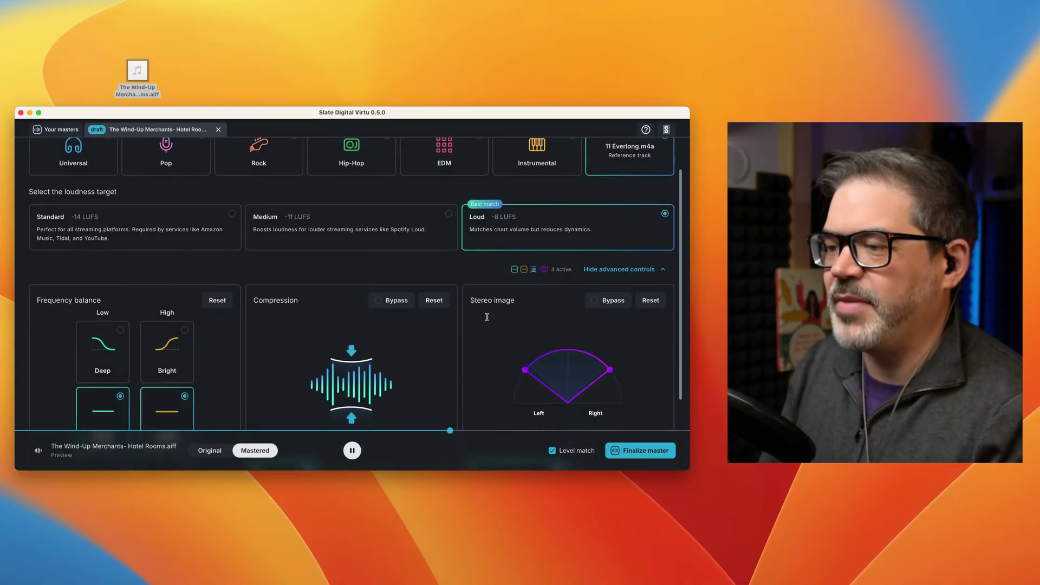
{"action": "scroll", "coordinate": [465, 326], "scroll_direction": "down", "scroll_amount": 5}
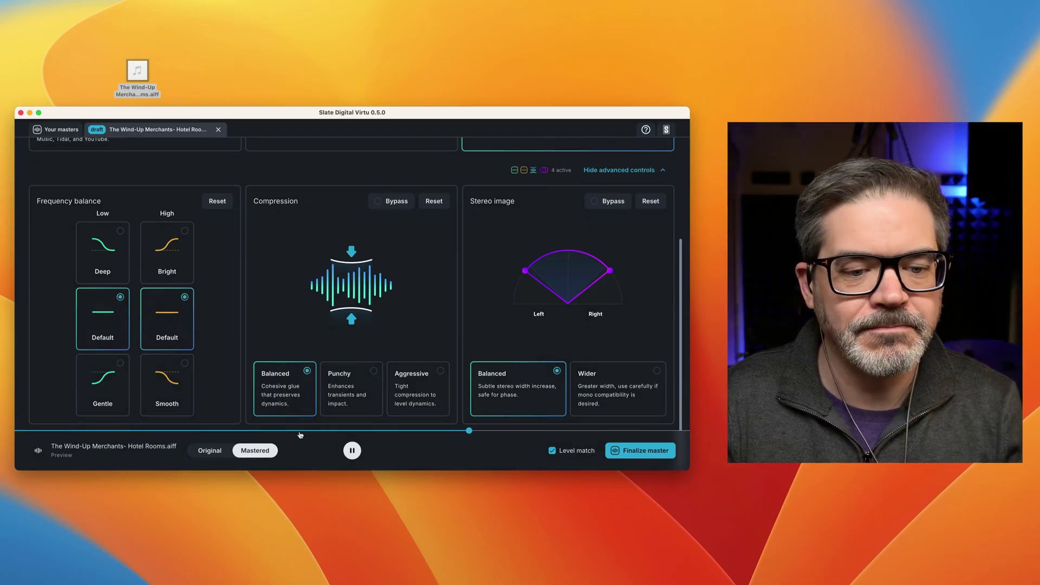
{"action": "left_click", "coordinate": [353, 450]}
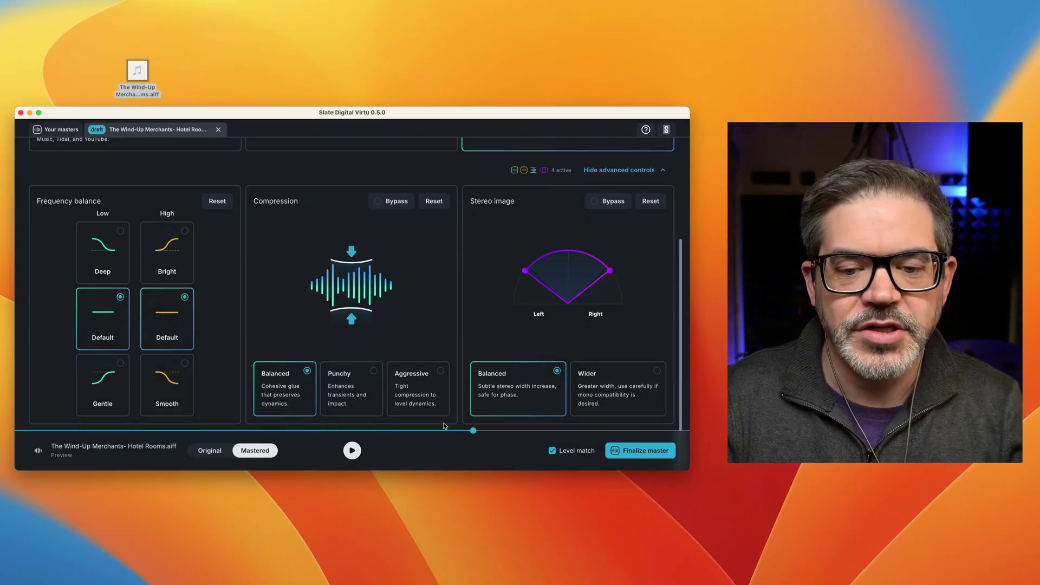
{"action": "left_click", "coordinate": [639, 456]}
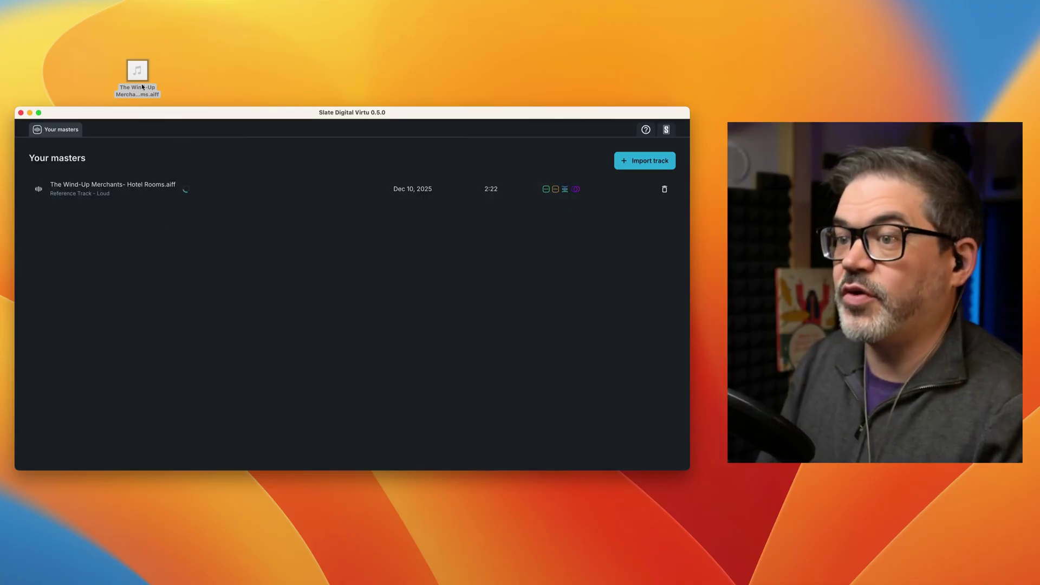
- Import the AIFF again and finalize a second master with Rock style and Loud -8 LUFS
{"action": "left_click_drag", "start_coordinate": [143, 87], "coordinate": [301, 303]}
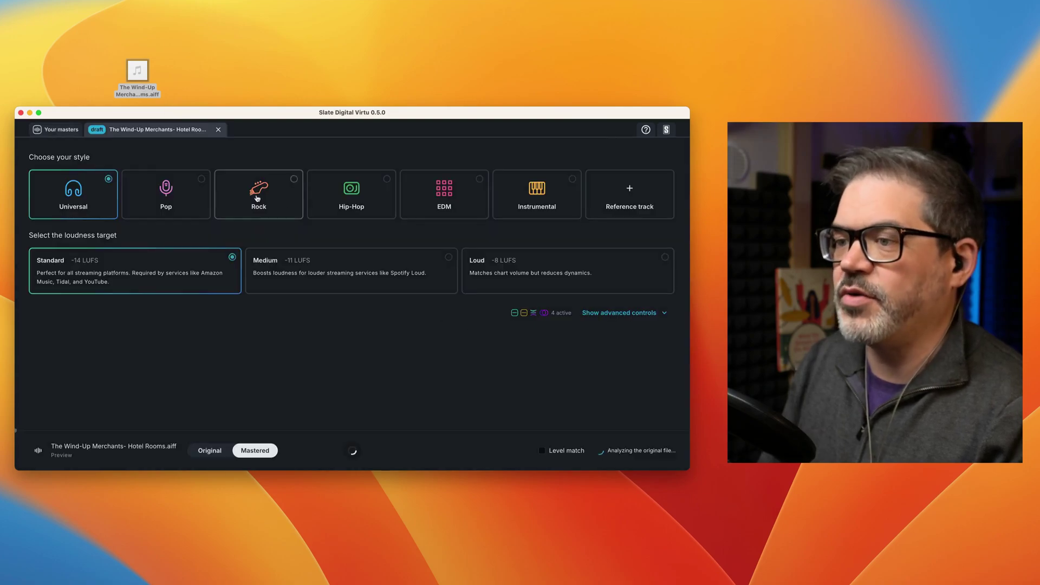
{"action": "left_click", "coordinate": [274, 205]}
{"action": "left_click", "coordinate": [542, 280]}
{"action": "left_click", "coordinate": [612, 313]}
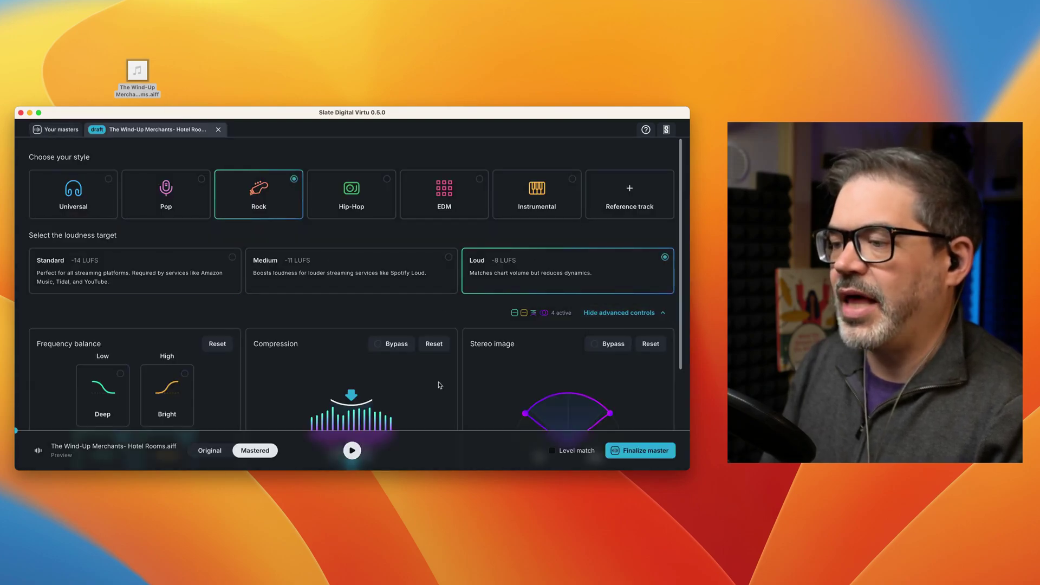
{"action": "scroll", "coordinate": [372, 414], "scroll_direction": "down", "scroll_amount": 5}
{"action": "scroll", "coordinate": [347, 325], "scroll_direction": "up", "scroll_amount": 2}
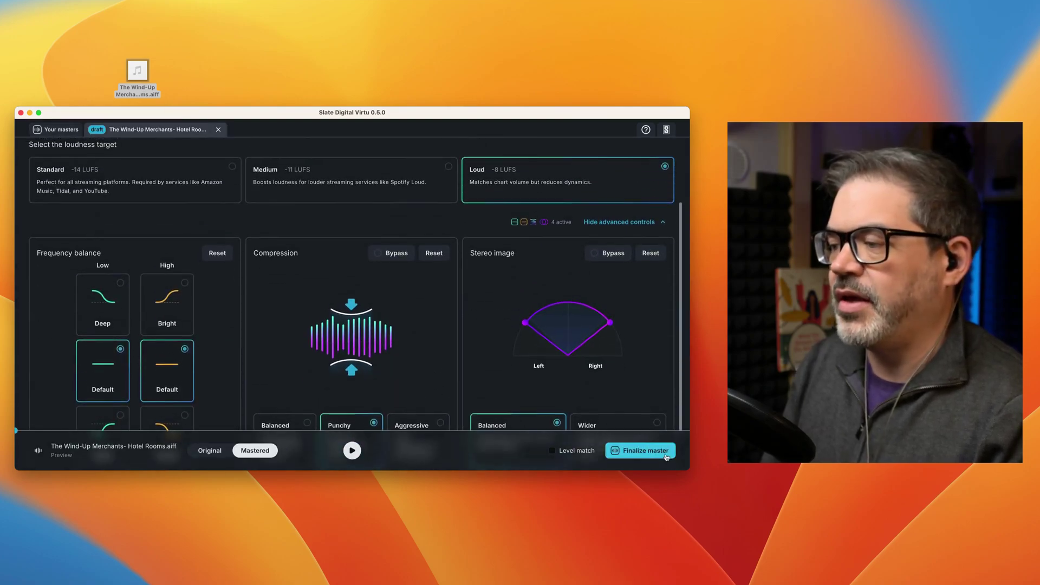
{"action": "left_click", "coordinate": [645, 450]}
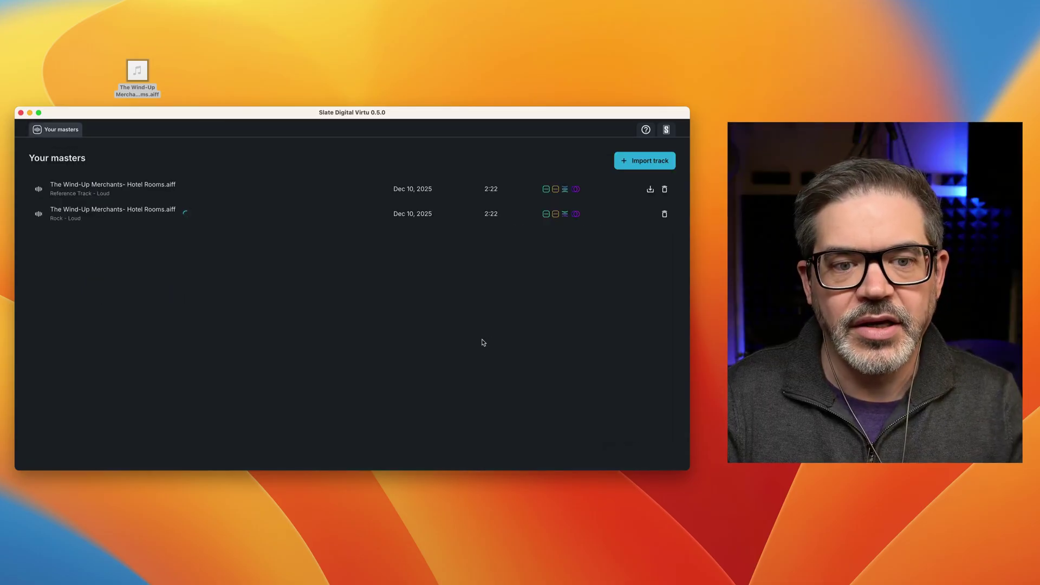
- Play the Reference Track master toggling Original/Mastered, then play Rock – Loud and stop
{"action": "left_click", "coordinate": [223, 186]}
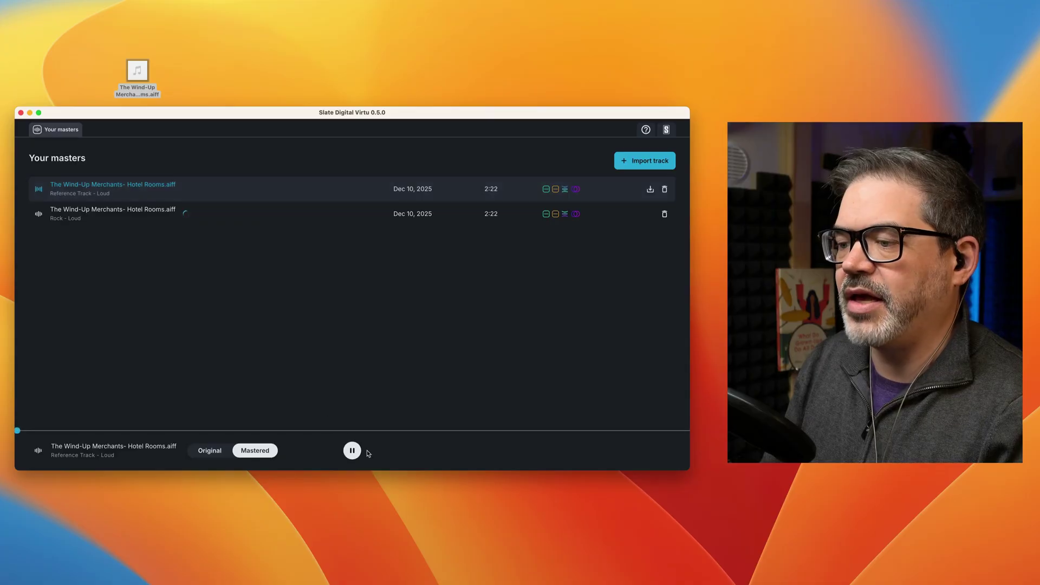
{"action": "left_click", "coordinate": [211, 450]}
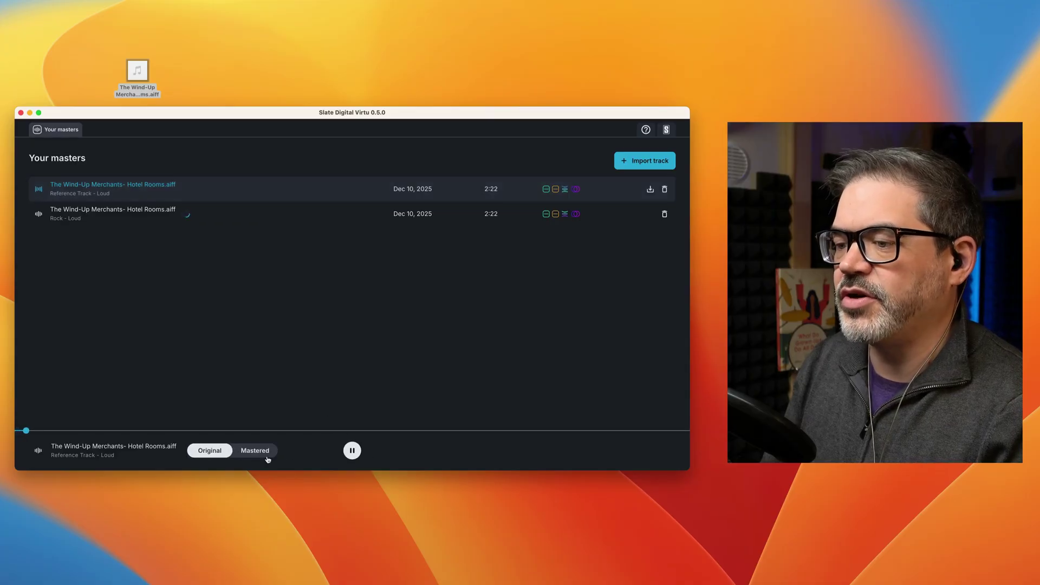
{"action": "left_click", "coordinate": [262, 454]}
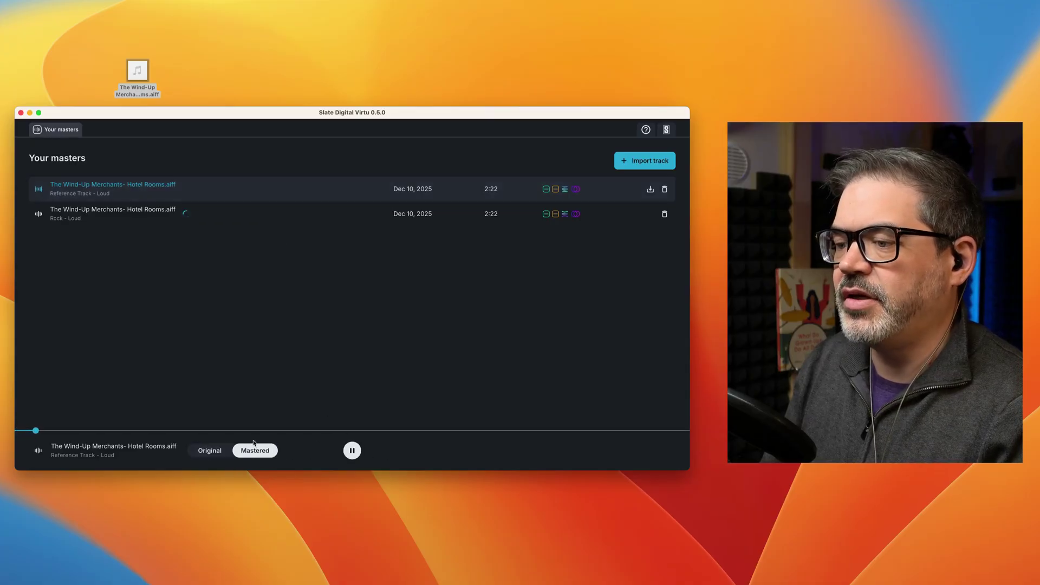
{"action": "left_click", "coordinate": [236, 431]}
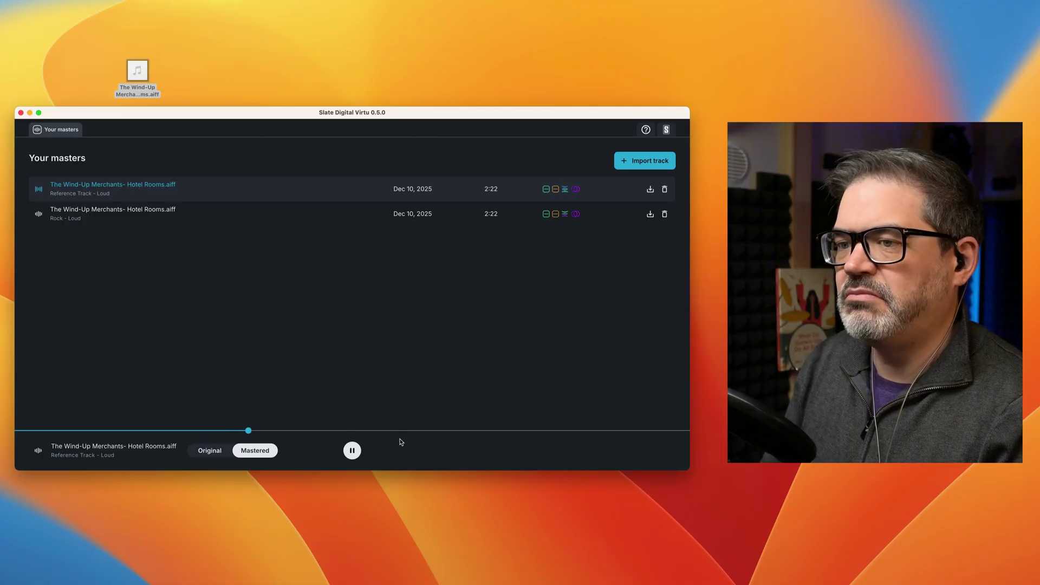
{"action": "left_click", "coordinate": [250, 221]}
{"action": "left_click", "coordinate": [264, 431]}
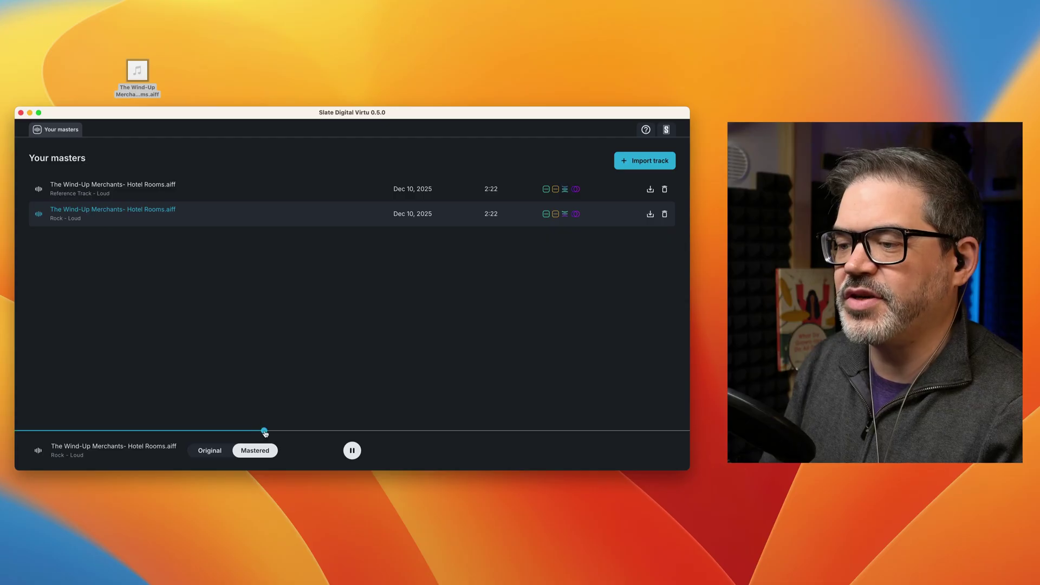
{"action": "left_click", "coordinate": [353, 457]}
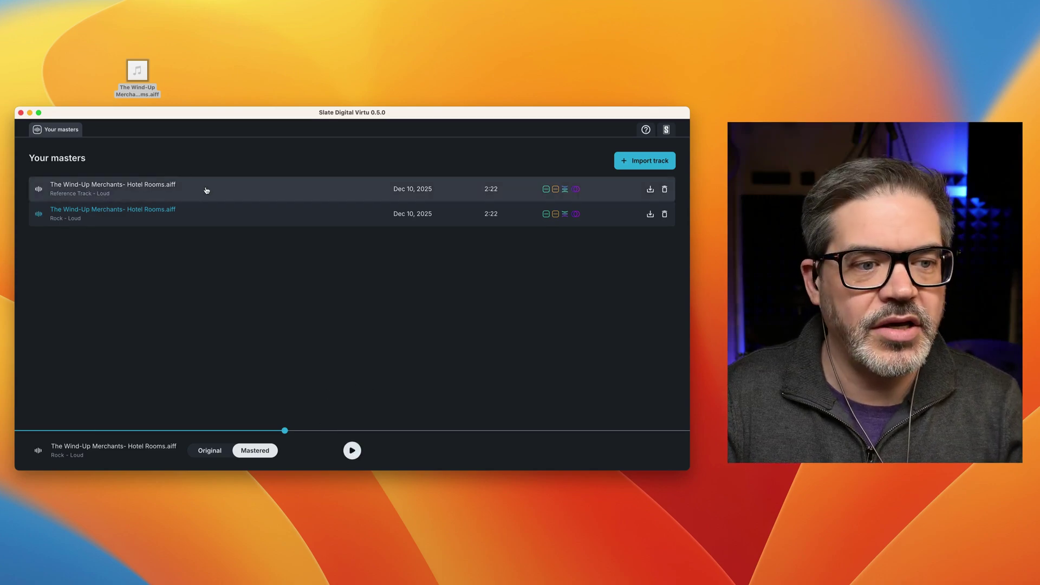
- Drag the Reference Track master from Your masters onto the desktop as a WAV file
{"action": "left_click_drag", "start_coordinate": [206, 190], "coordinate": [321, 80]}
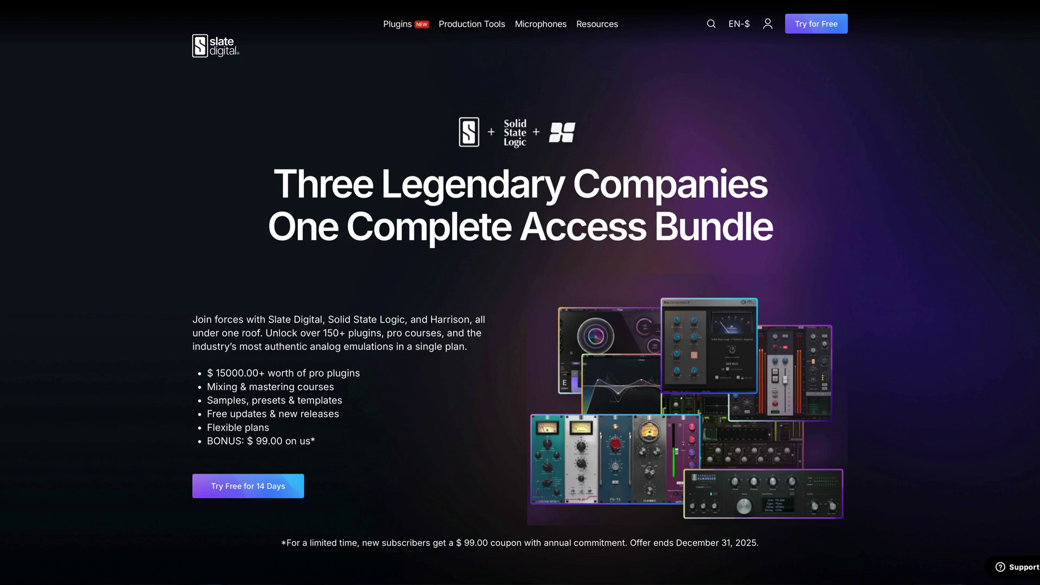
- Scroll the Complete Access Bundle page down to the $19.99 monthly and $199.99 yearly pricing cards
{"action": "scroll", "coordinate": [521, 293], "scroll_direction": "down", "scroll_amount": 7}
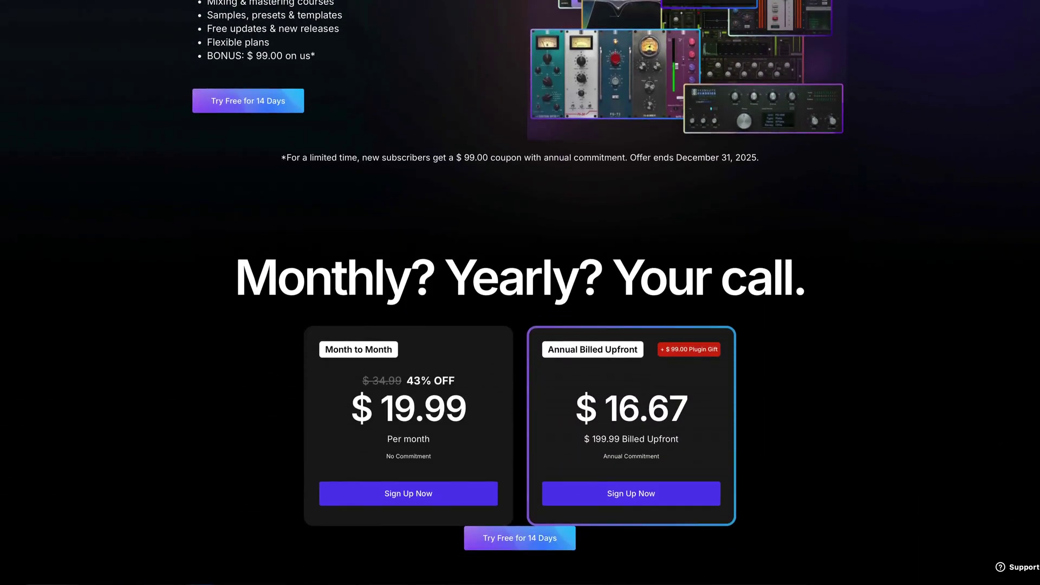